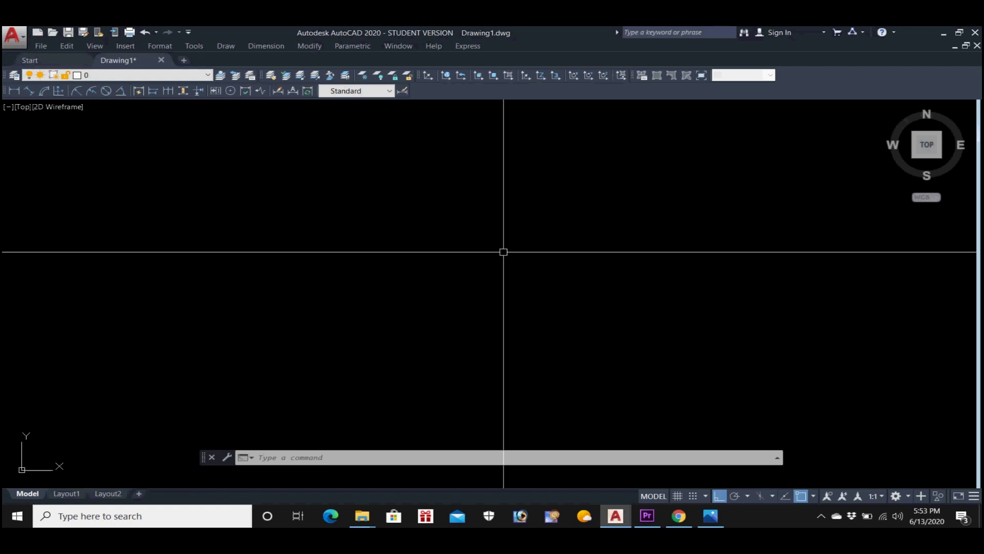
text(un)
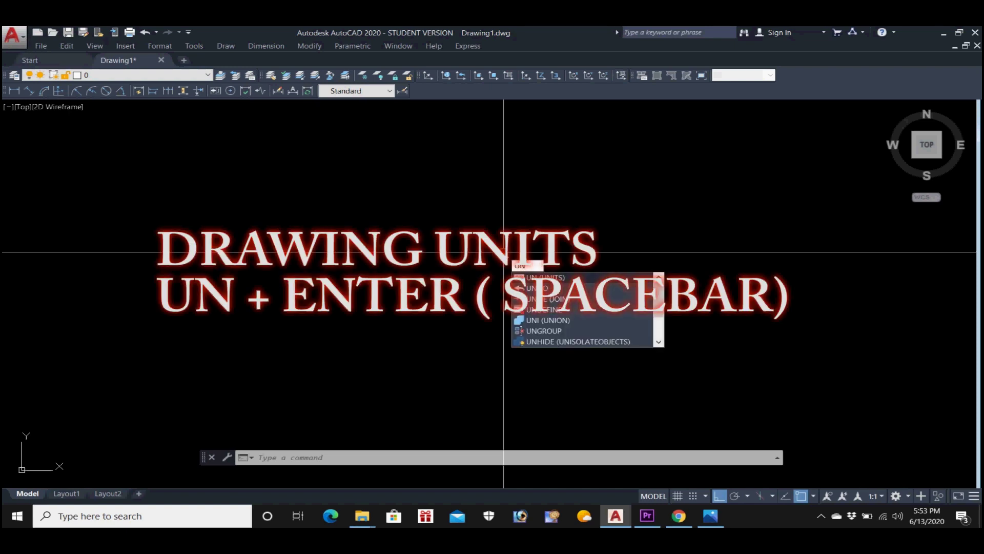
key(Return)
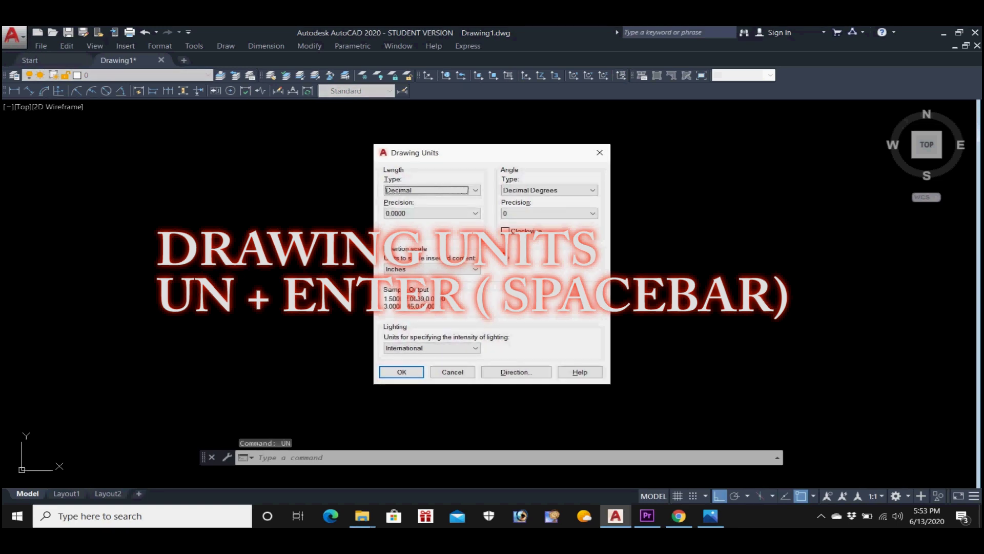
key(Return)
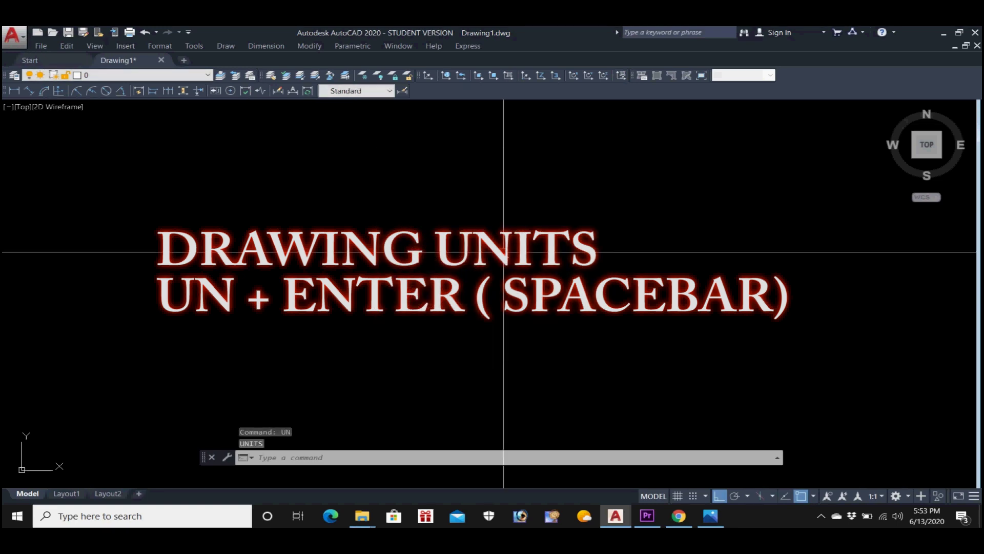
Configure the drawing units with Decimal length type and Millimeters as the insertion scale.
text(u)
key(Return)
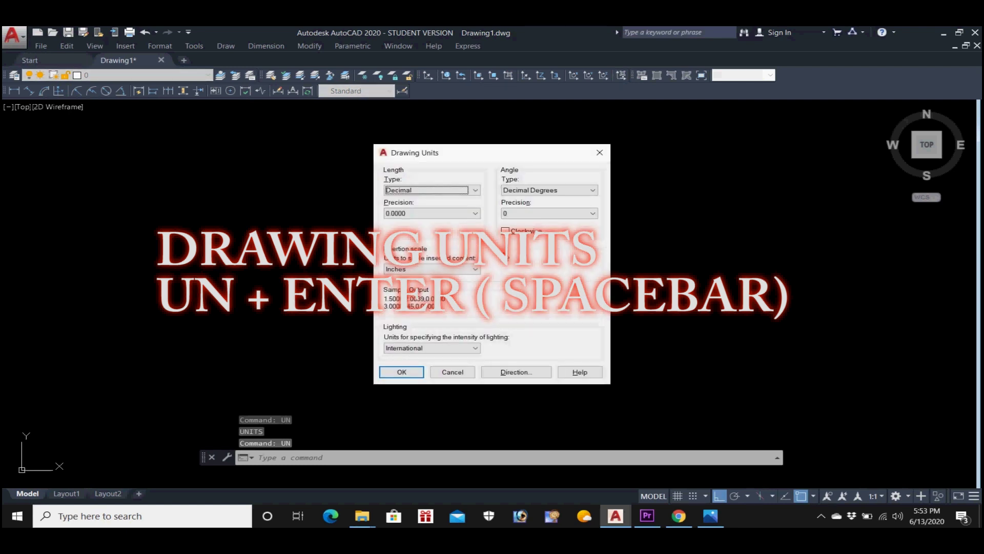
click(474, 190)
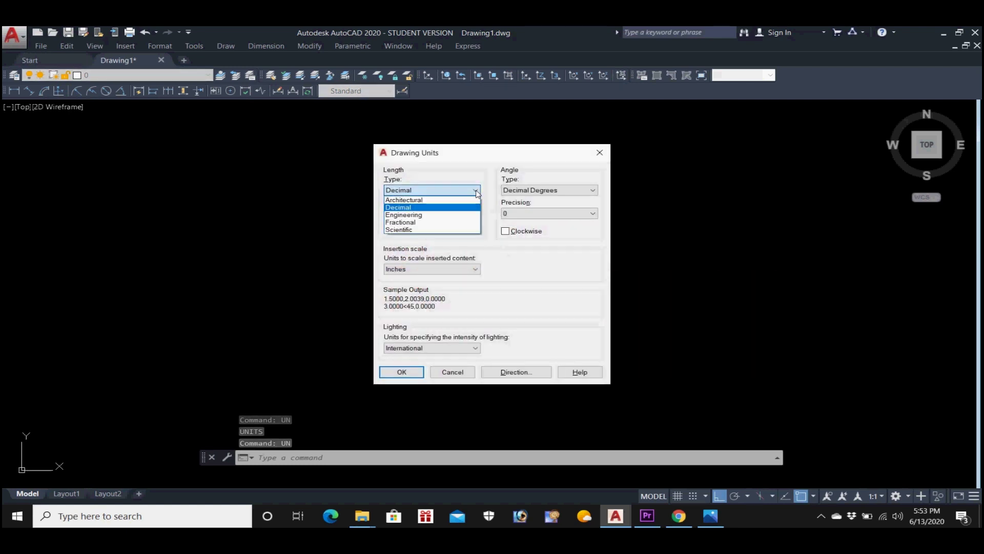
click(449, 209)
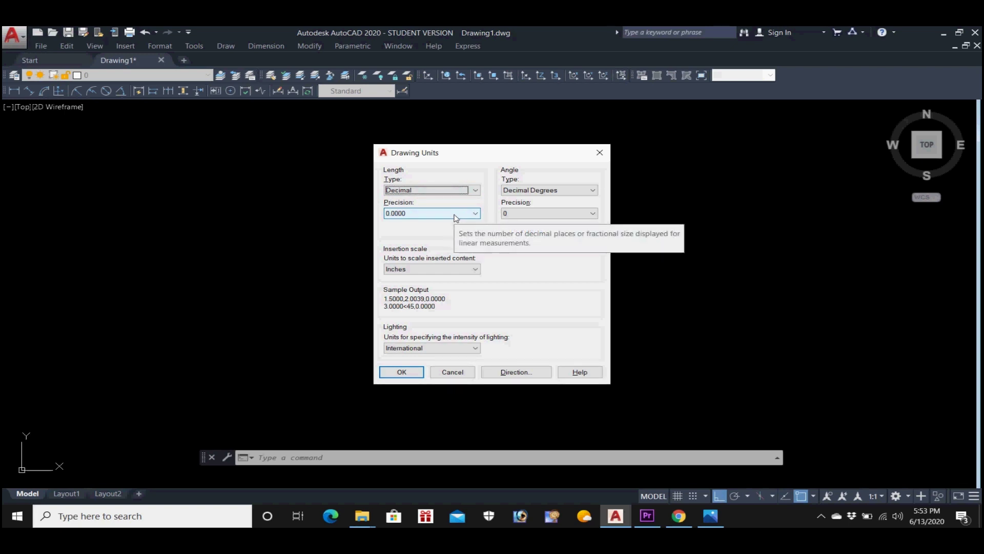
click(465, 270)
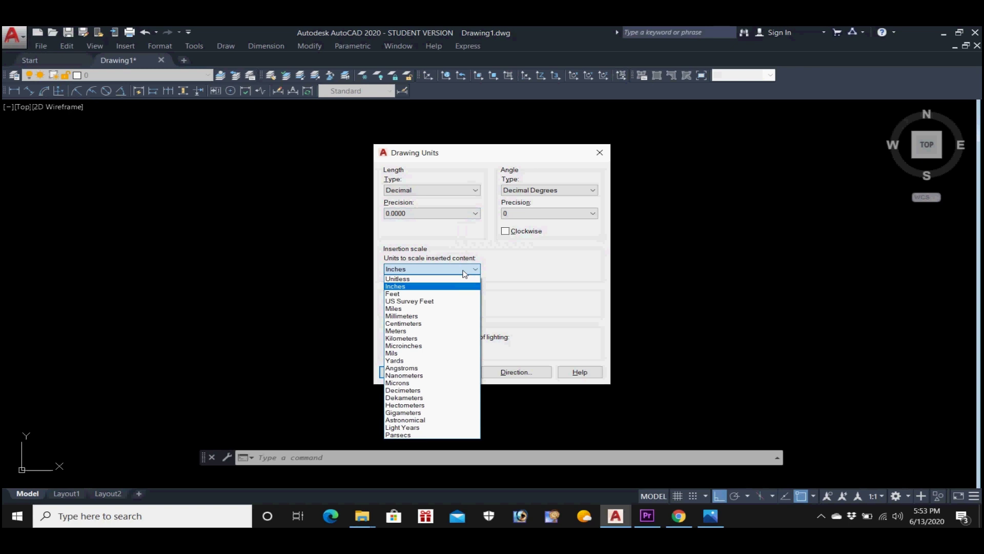
click(453, 316)
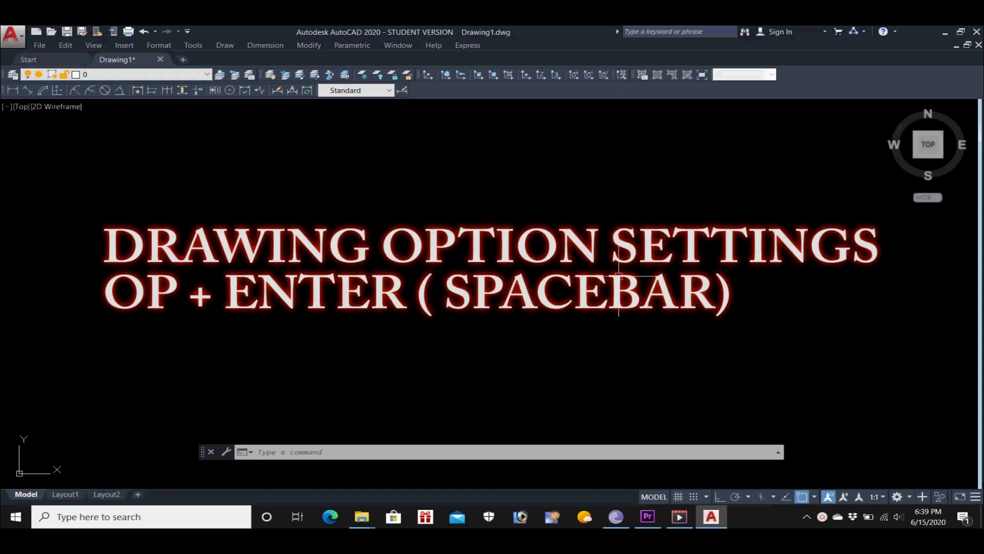
Open the drawing options, look through the file locations, and choose Dark as the display color theme.
right_click(626, 285)
key(Escape)
text(op)
key(Return)
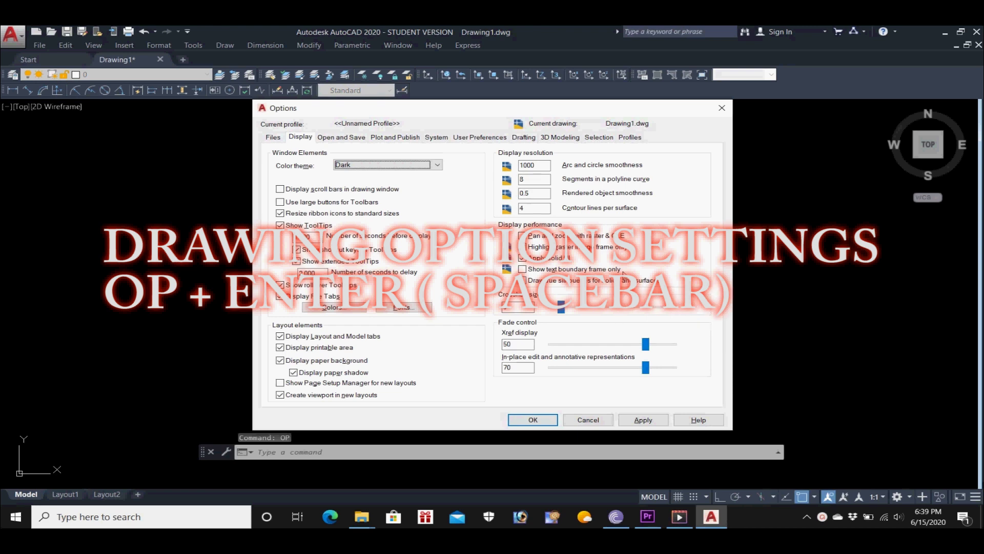
click(273, 138)
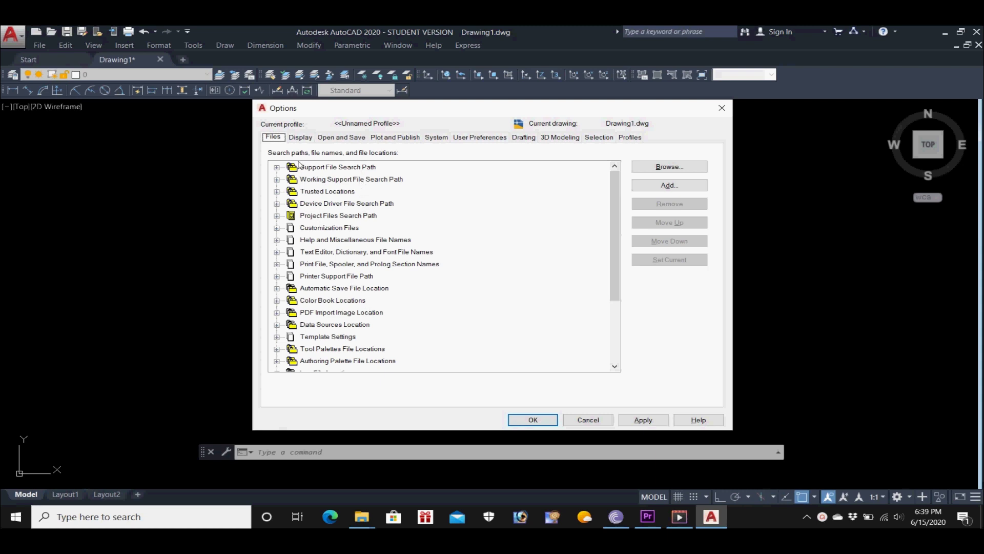
click(300, 137)
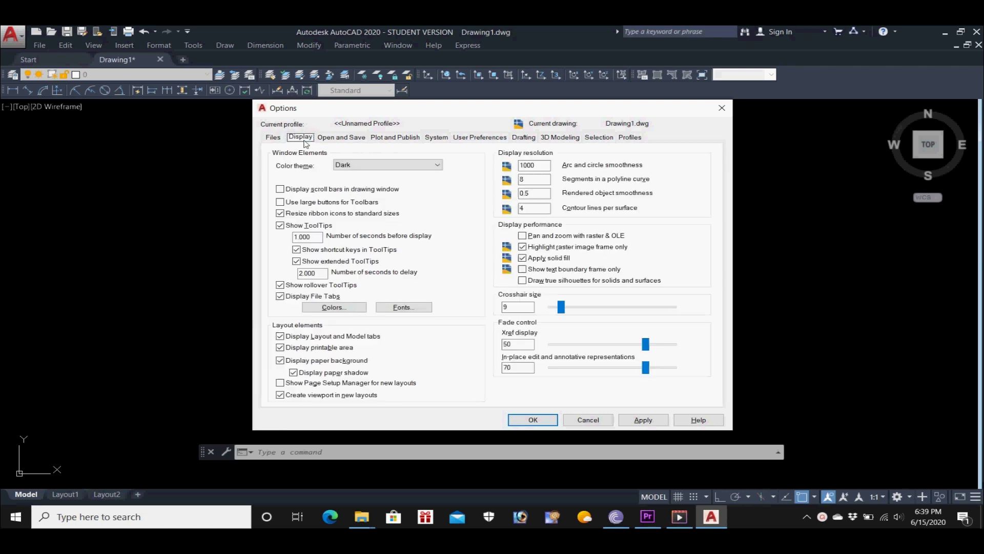
click(430, 167)
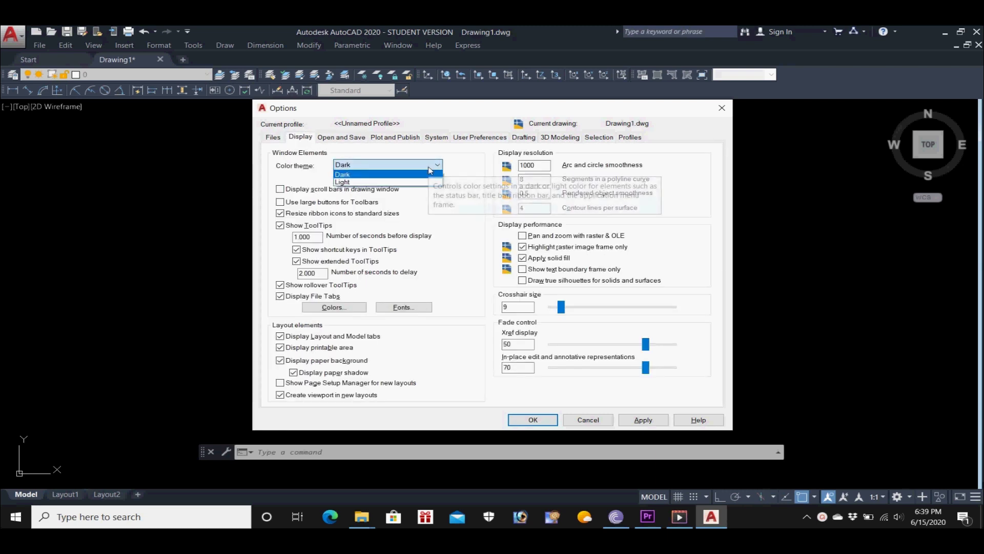
click(430, 173)
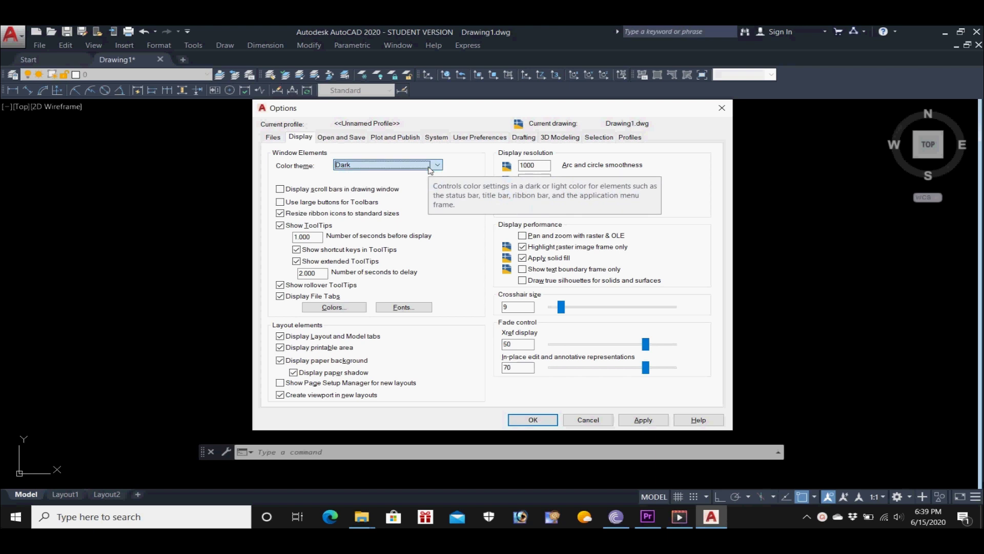
Set the 2D model space uniform background color to Yellow and apply it.
click(333, 307)
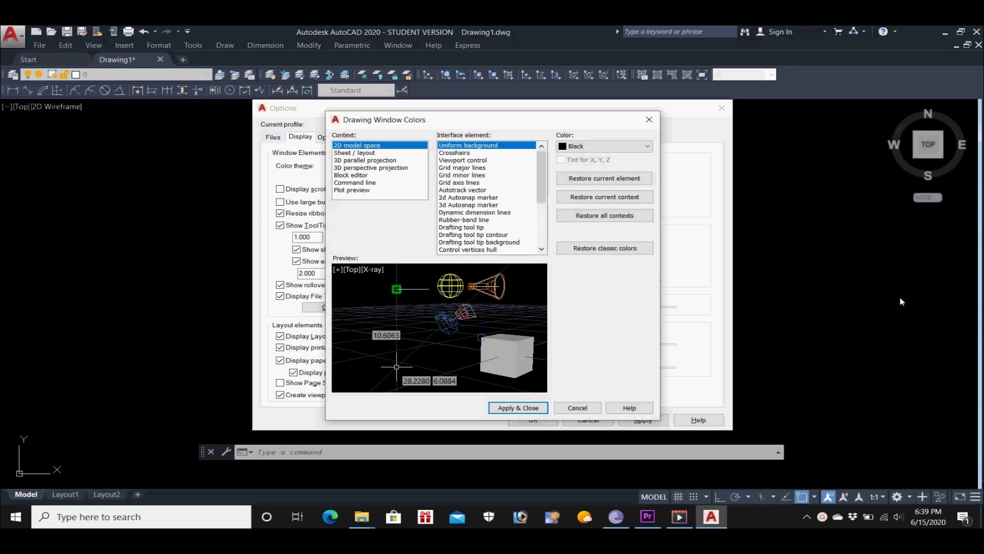
click(638, 147)
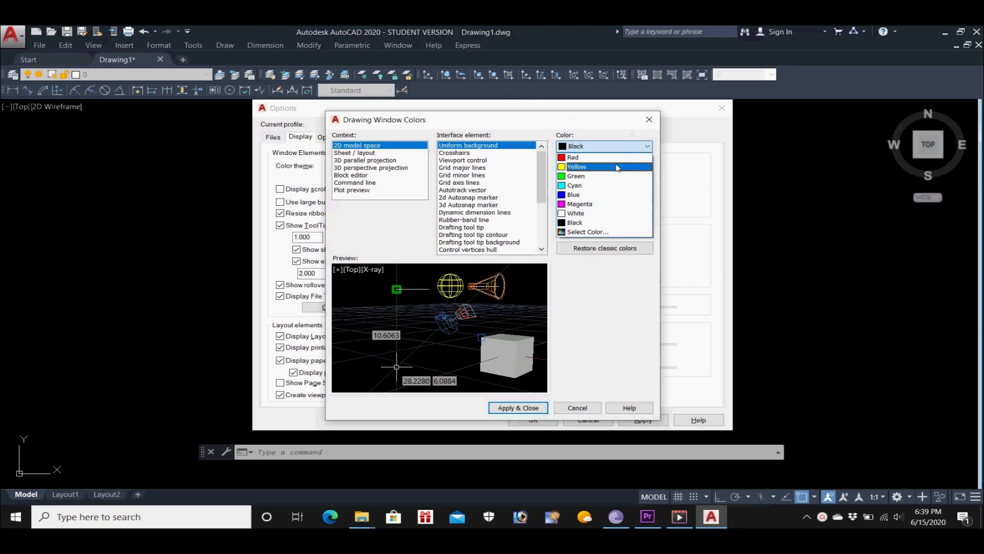
click(617, 168)
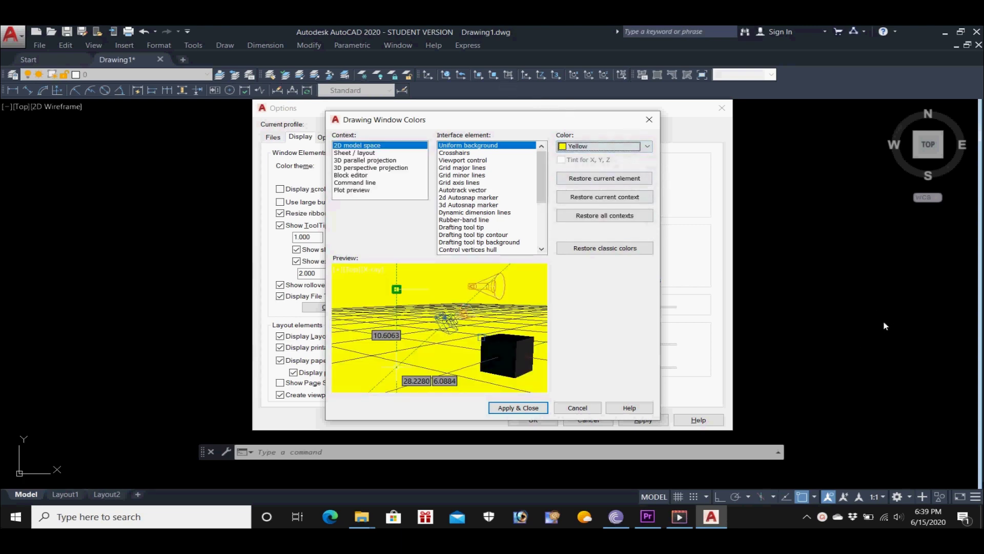
click(517, 408)
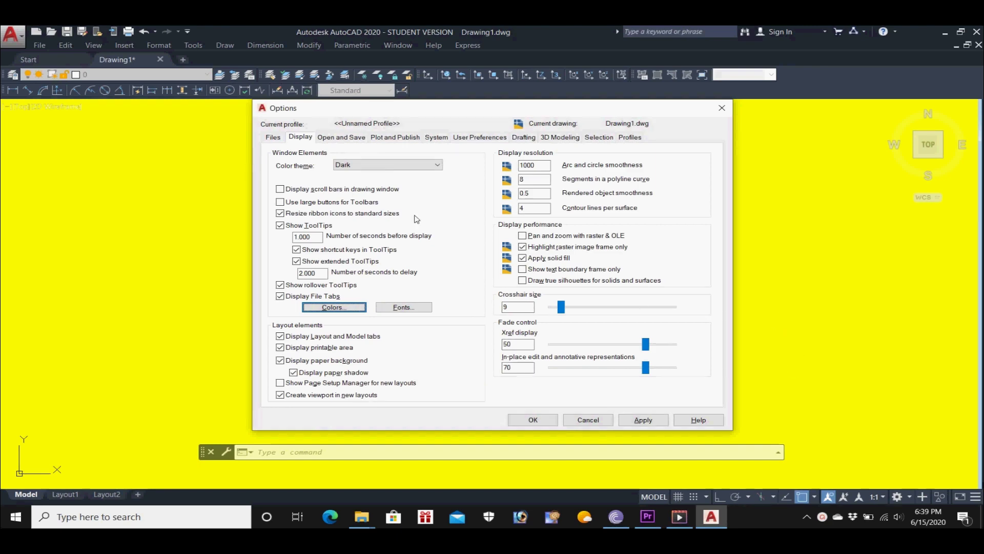
Set the 2D model space uniform background color to Black.
click(345, 308)
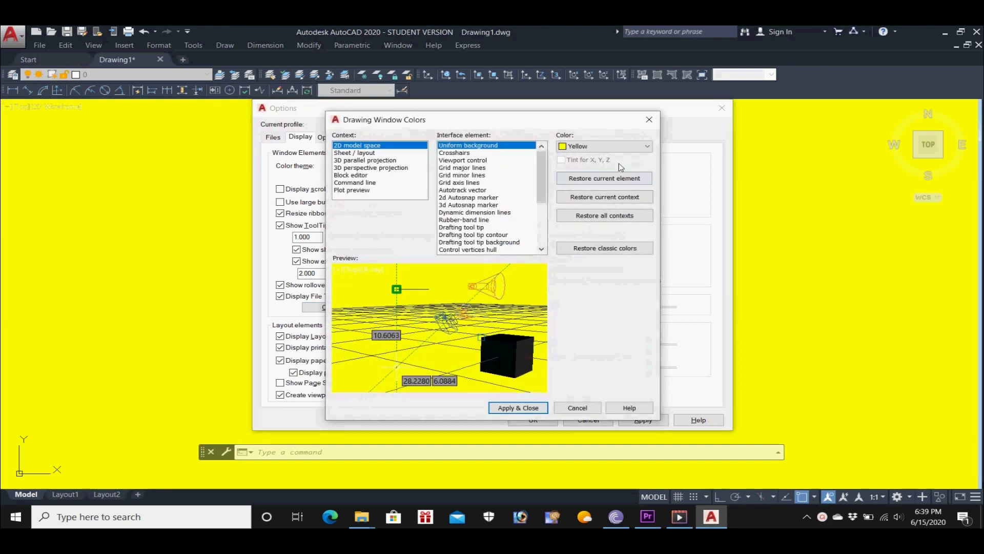
click(627, 148)
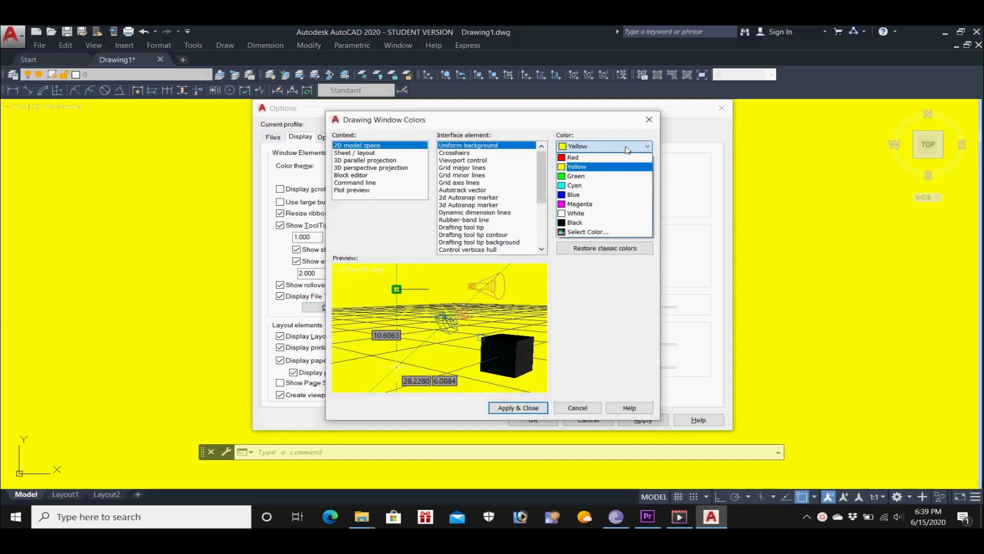
click(589, 222)
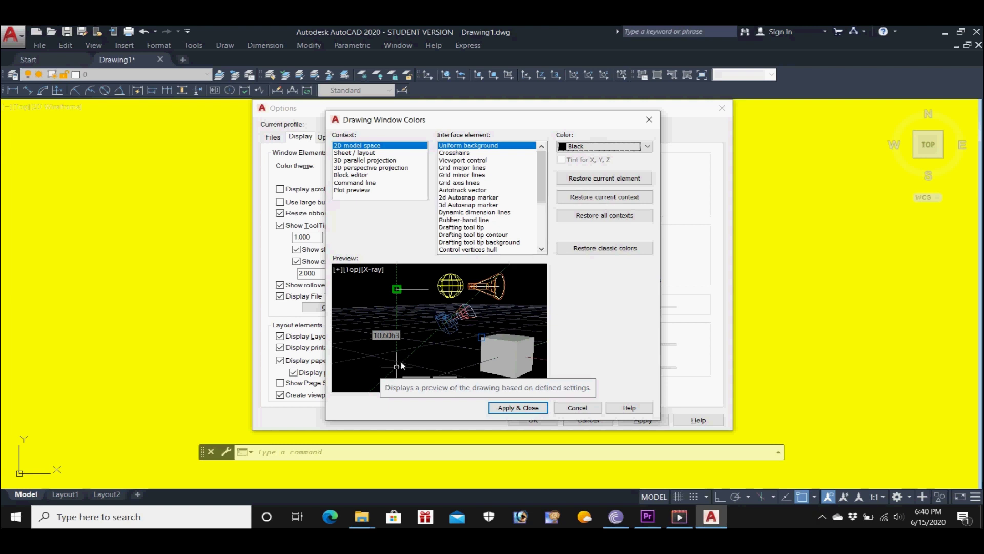
Set the 2D model space crosshairs color to Green and apply the display options.
click(466, 154)
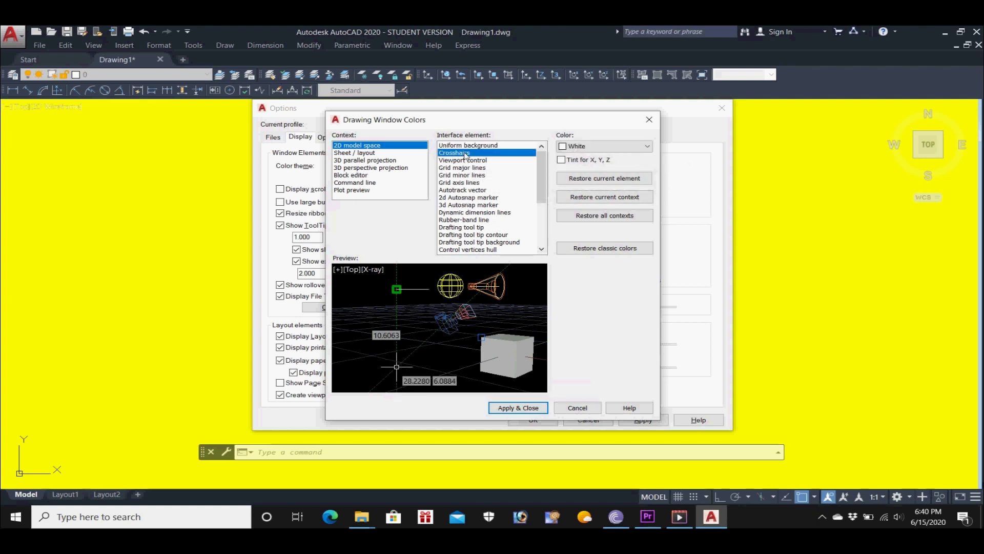
click(609, 147)
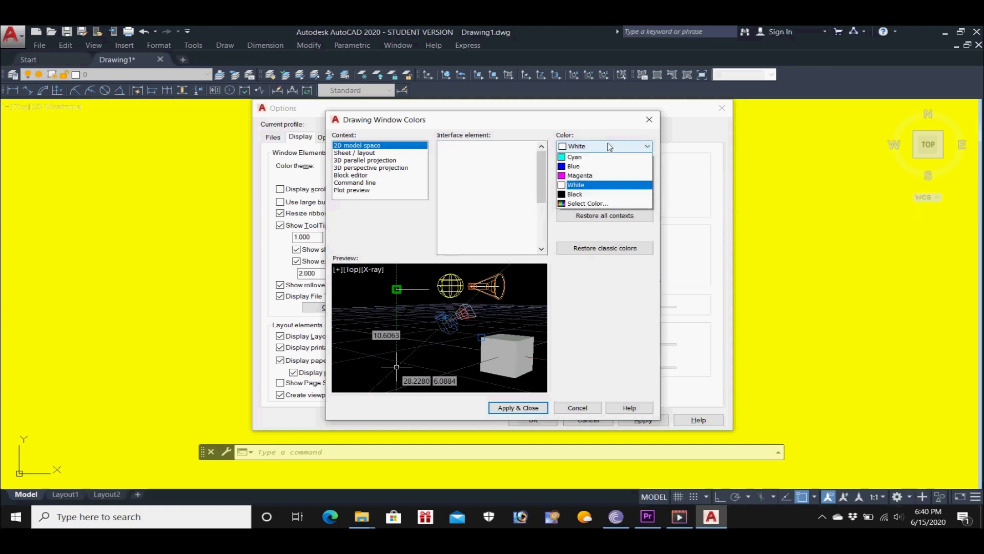
click(598, 177)
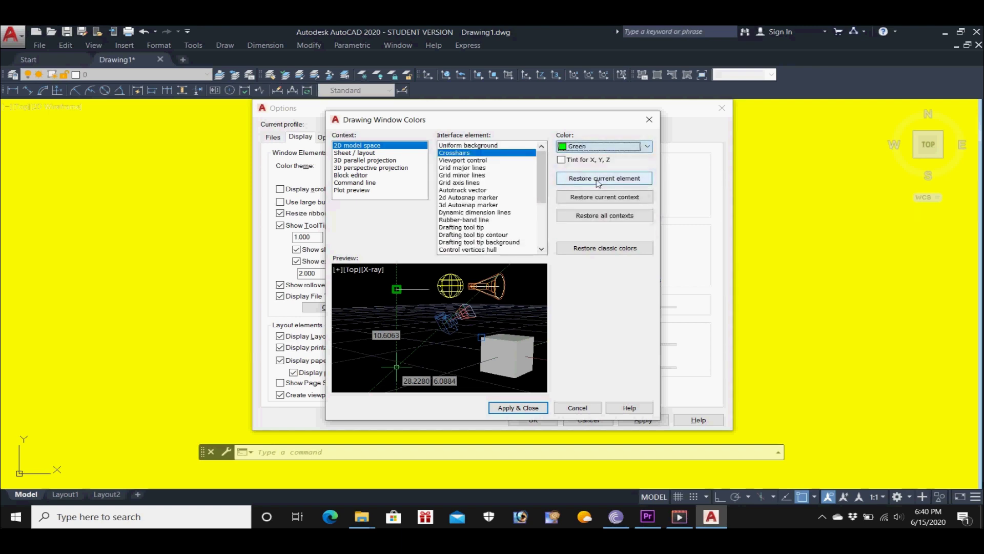
click(536, 408)
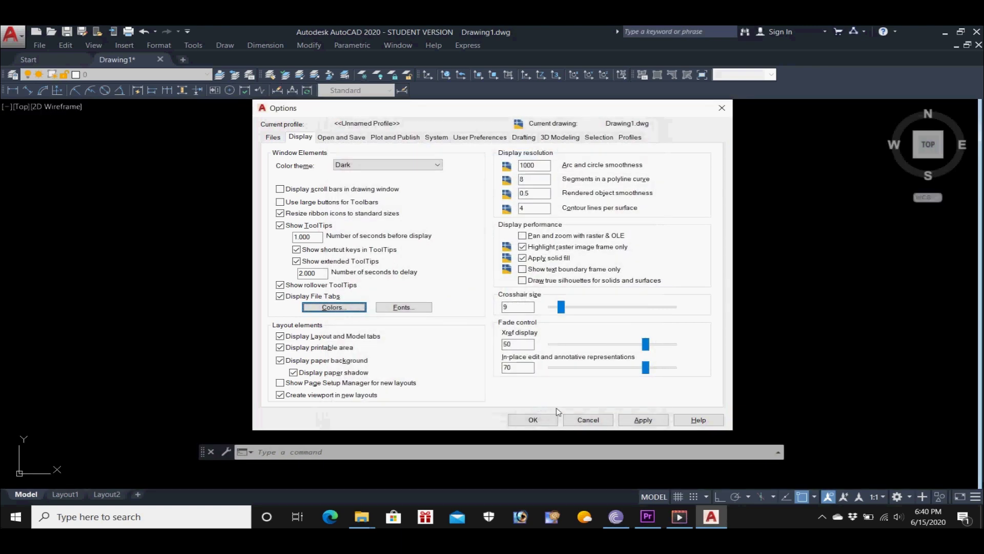
click(644, 420)
click(556, 420)
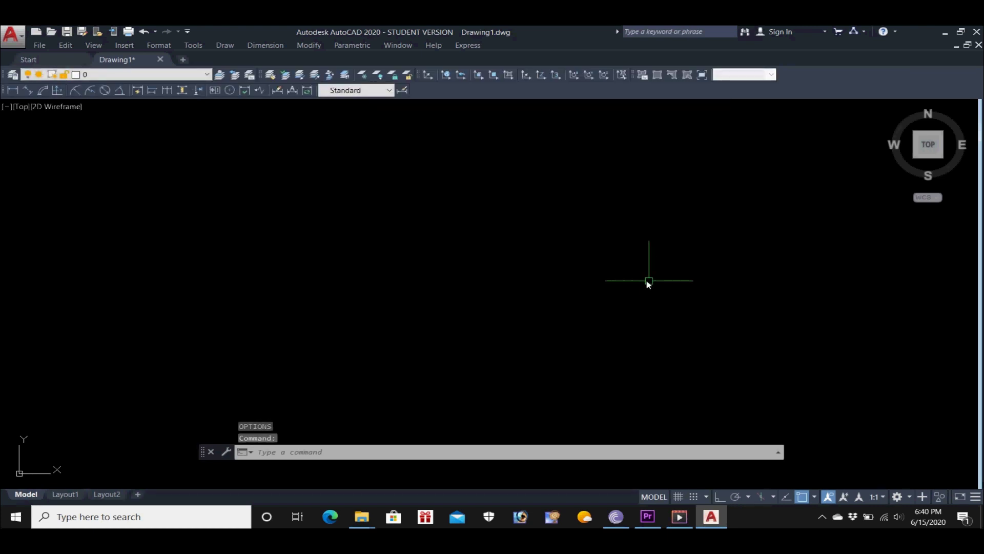
Reopen the drawing window colors and set the 2D model space crosshairs to White.
text(OP)
key(Return)
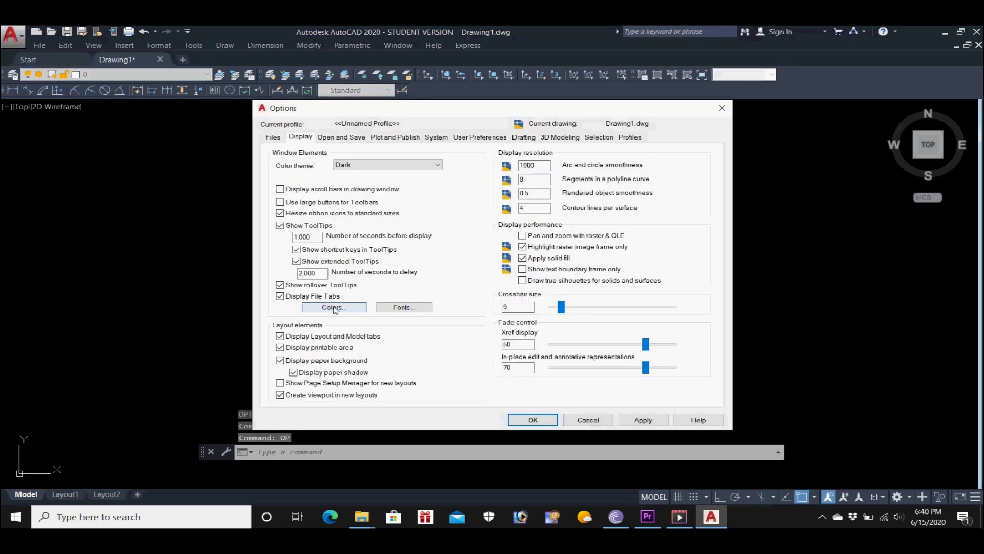
click(334, 307)
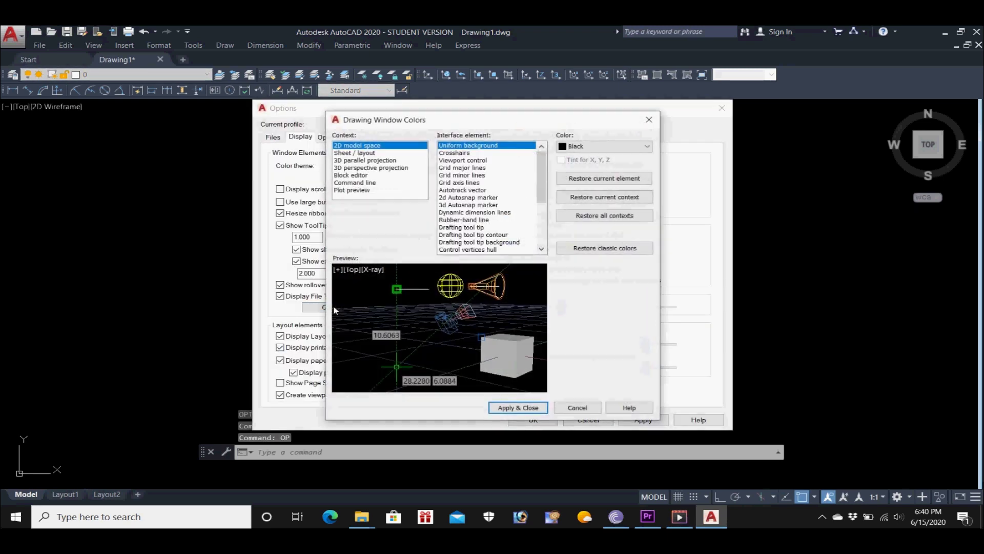
click(454, 153)
click(599, 146)
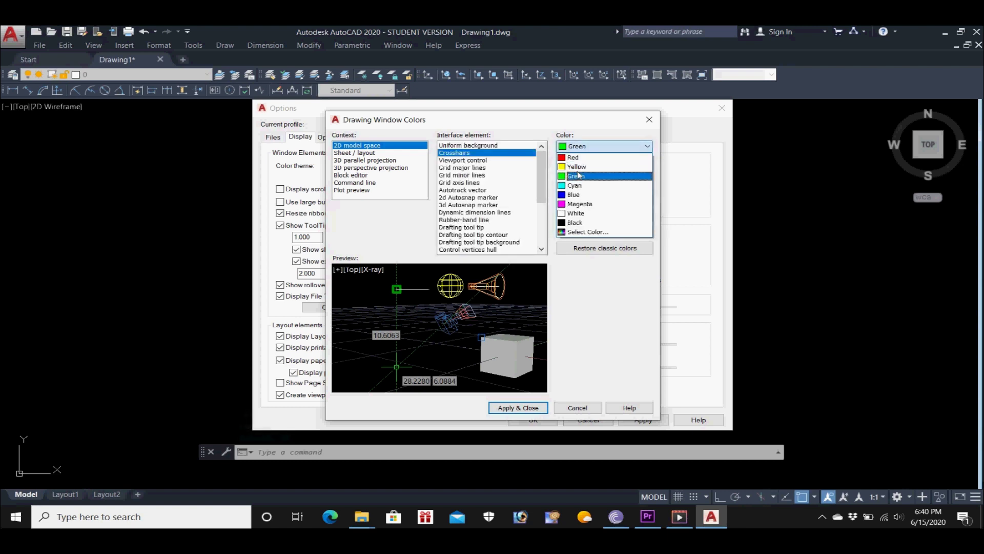
click(575, 214)
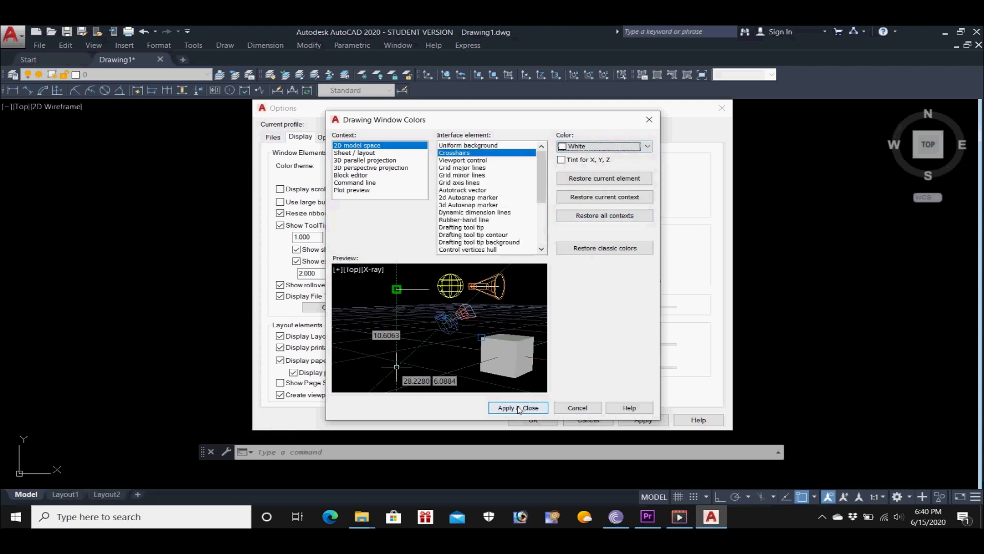
Keep Black as the crosshairs color for the Sheet / layout context and apply the window colors.
click(357, 153)
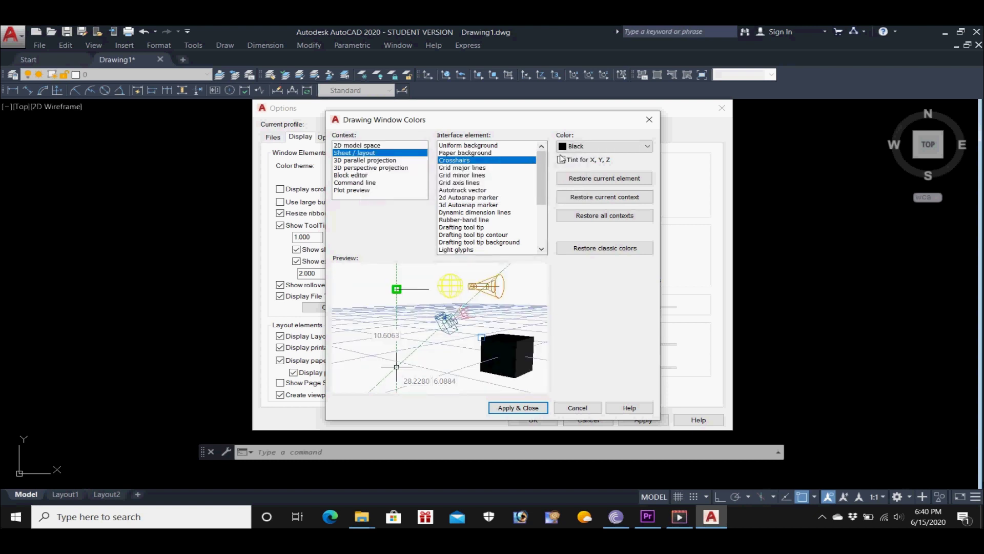
click(588, 147)
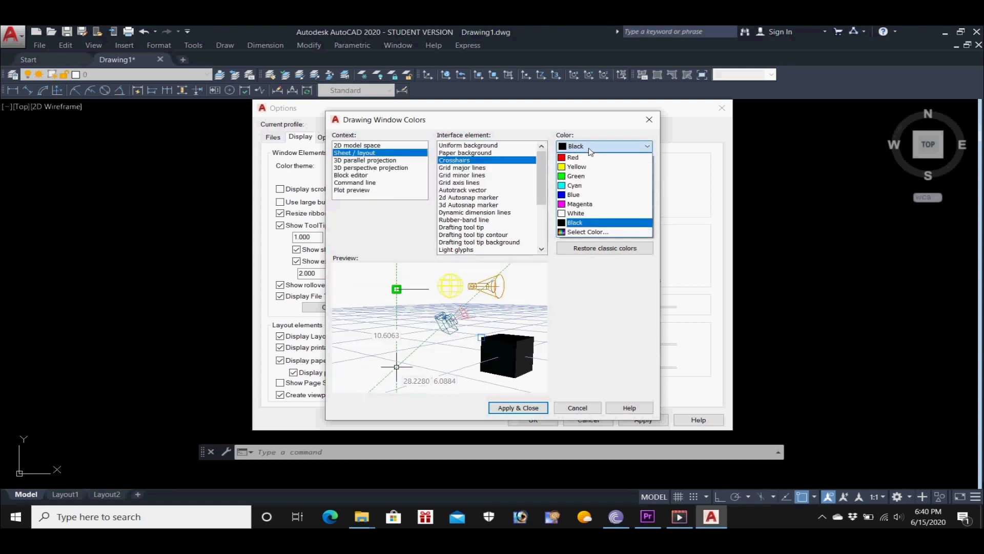
click(590, 150)
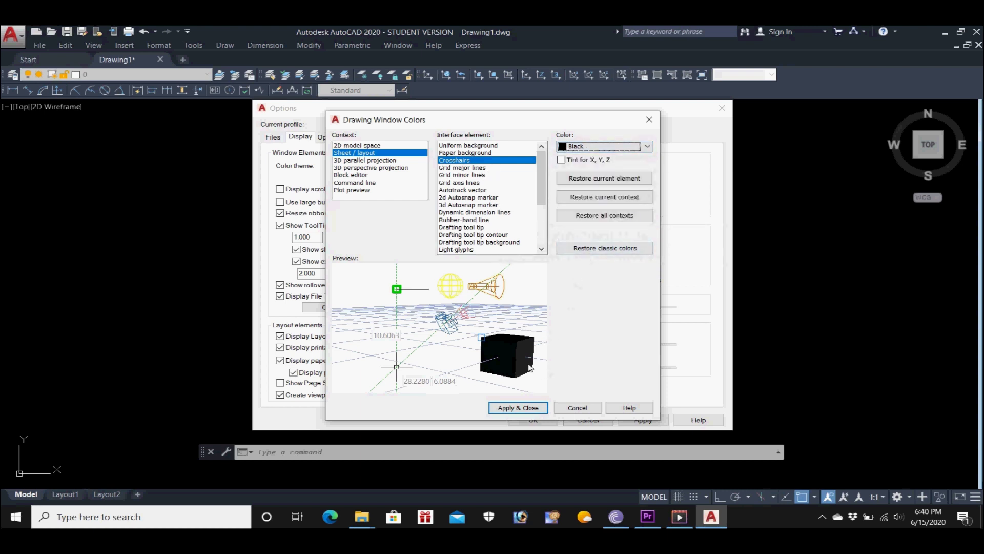
click(516, 408)
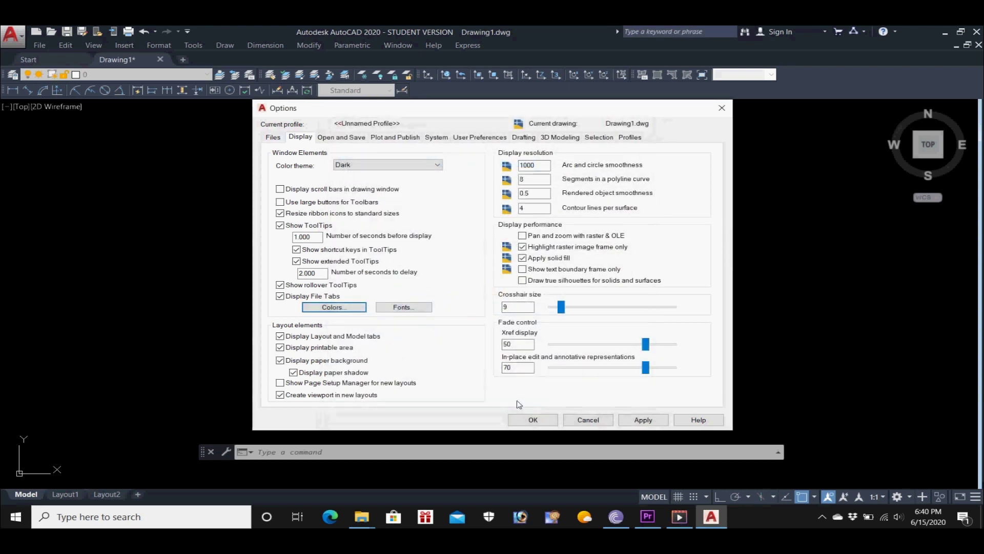
Set the default file save format to AutoCAD 2000/LT2000 DXF (*.dxf).
click(350, 140)
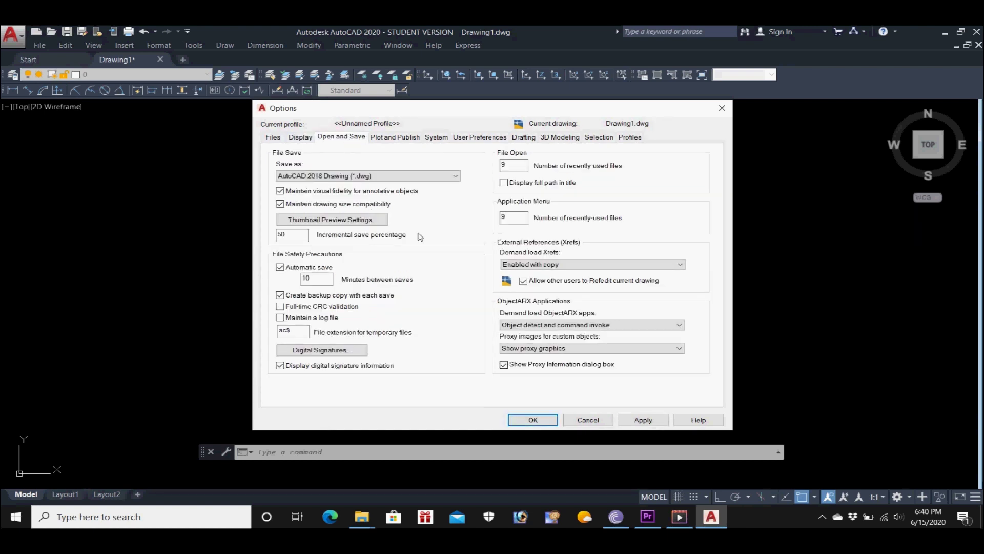
click(427, 177)
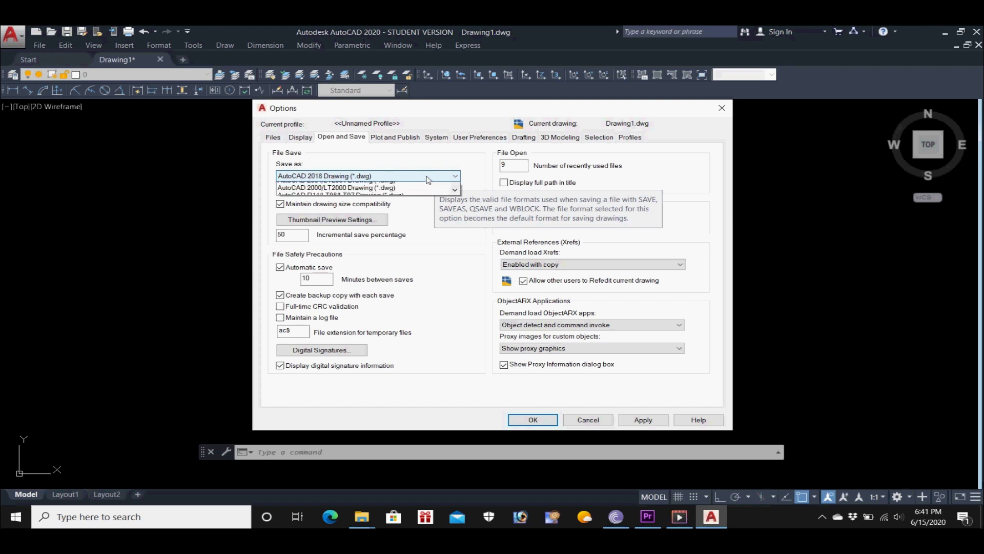
drag(454, 194, 454, 219)
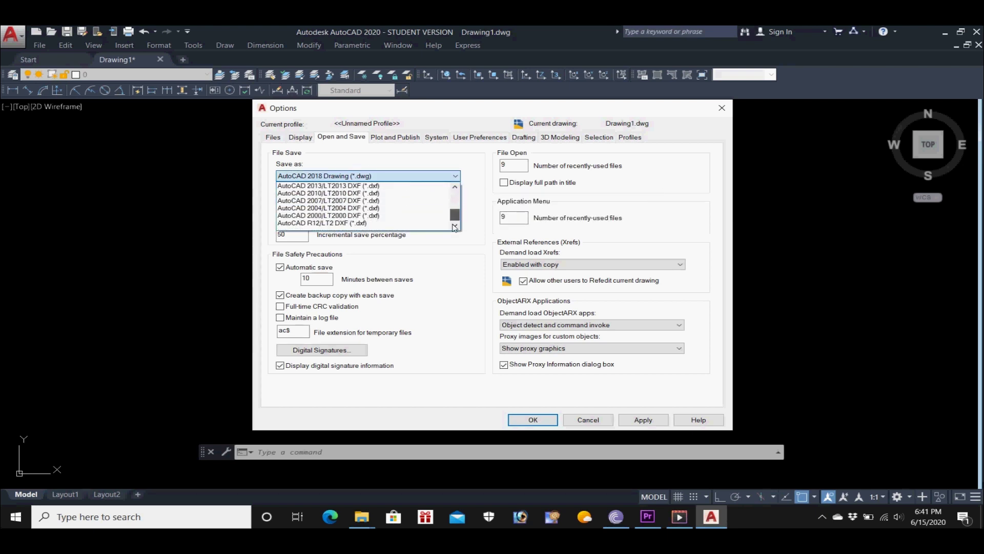
click(388, 216)
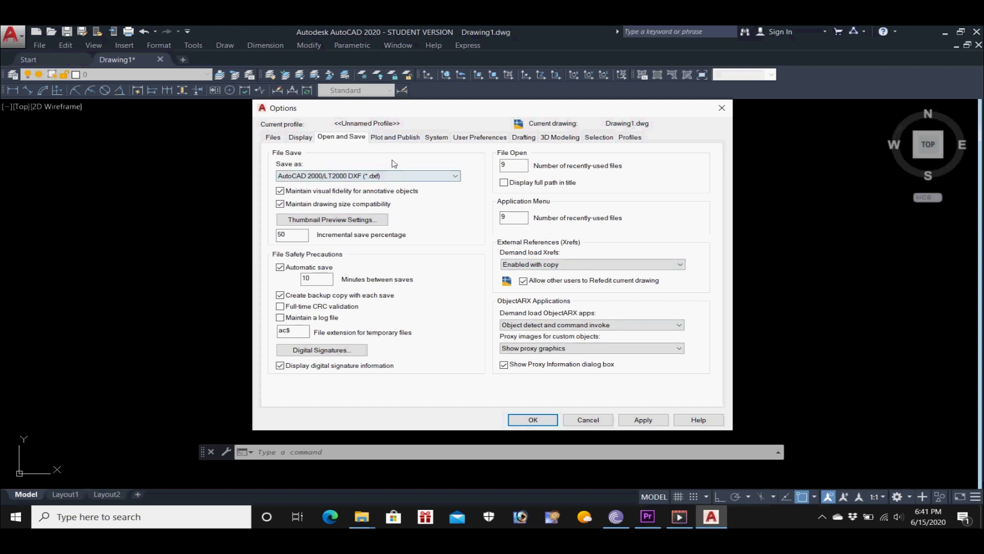
Review the plotting, system, user preference, drafting, 3D modeling, selection and profile options, and accept the options.
click(396, 139)
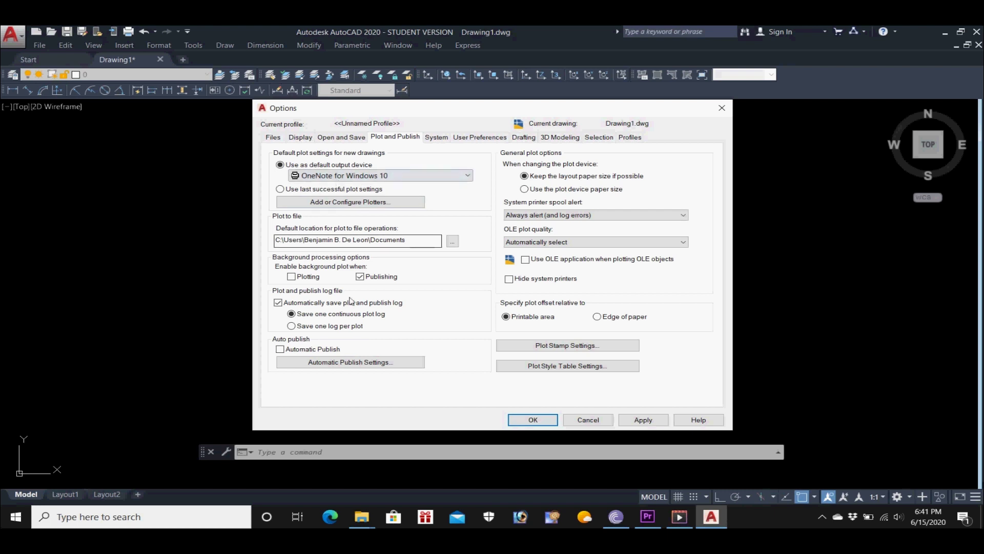
click(437, 138)
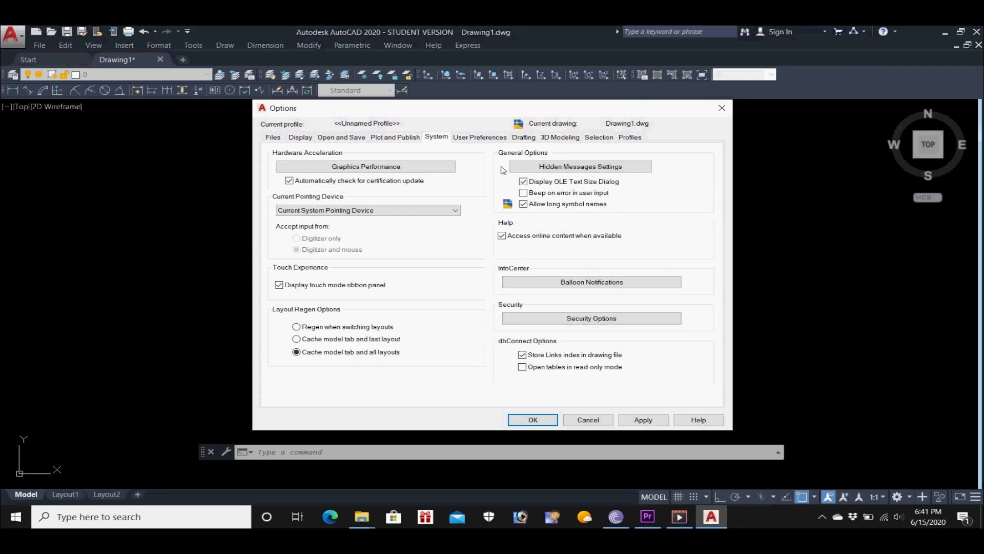
click(479, 138)
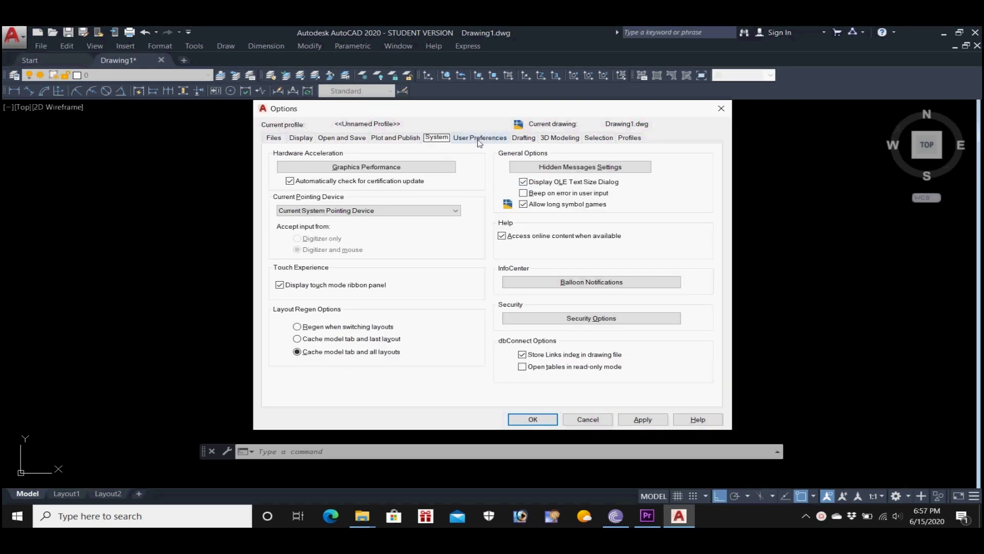
click(480, 137)
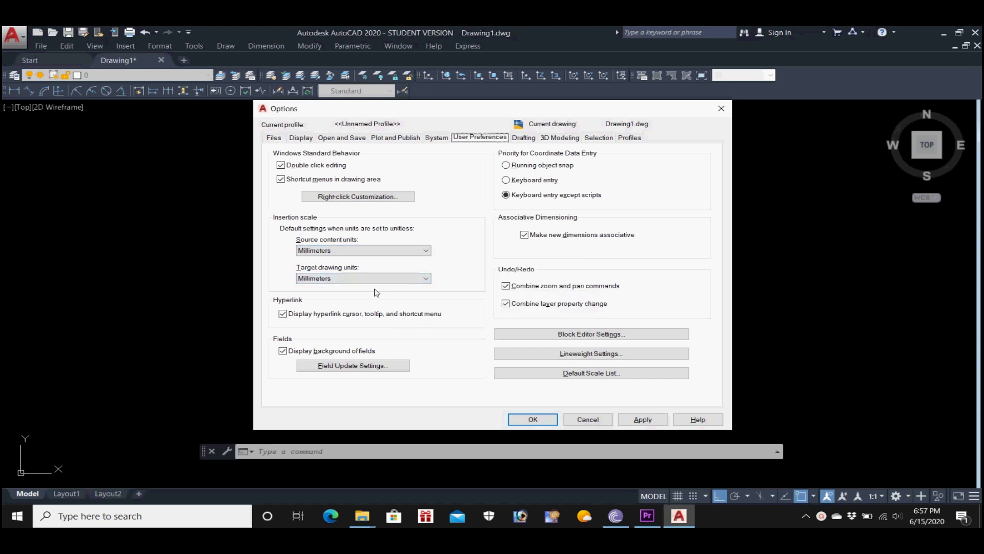
click(524, 138)
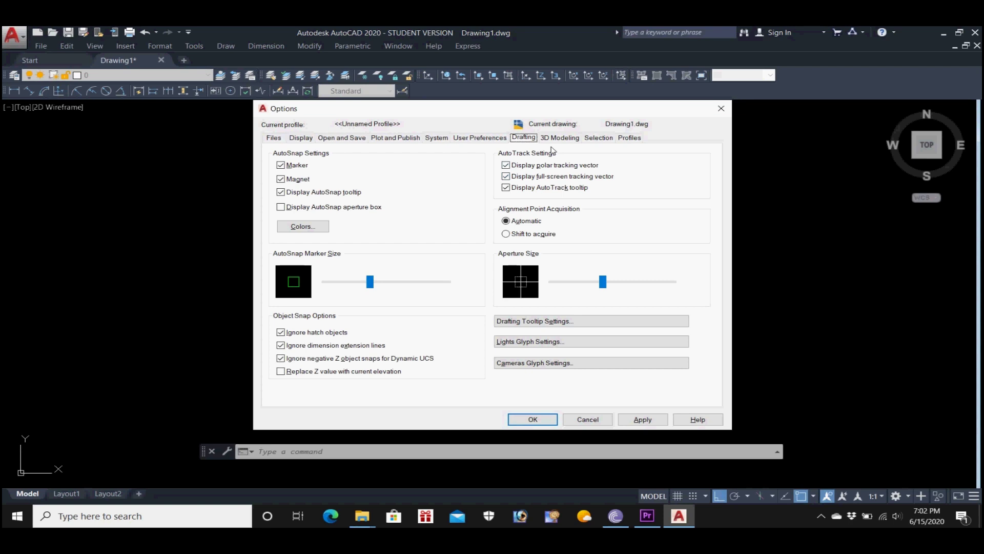
click(577, 139)
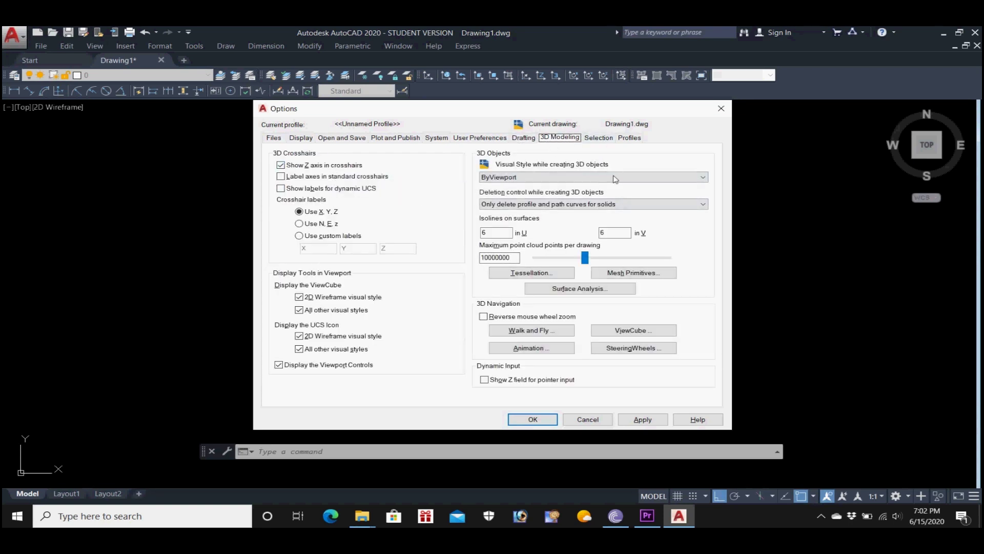
click(599, 138)
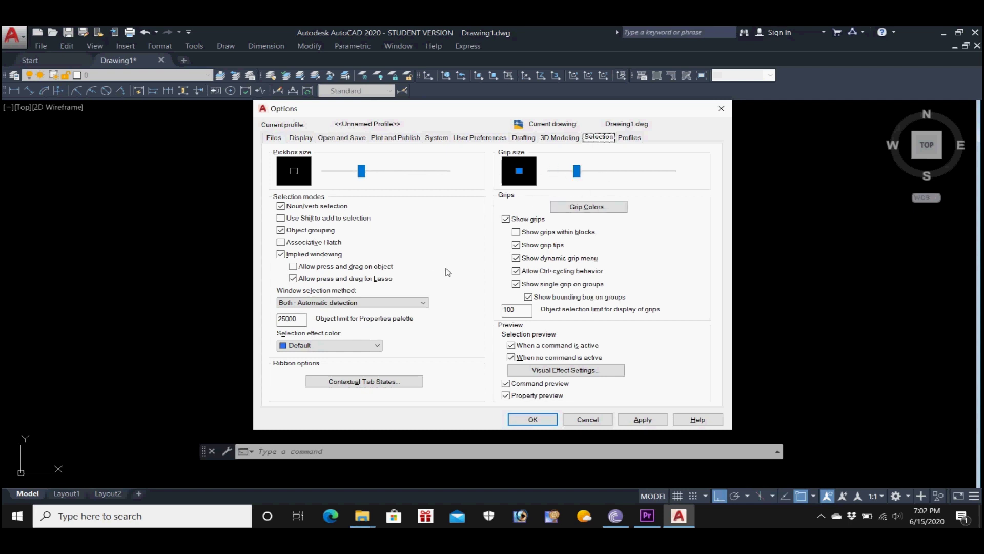
click(636, 141)
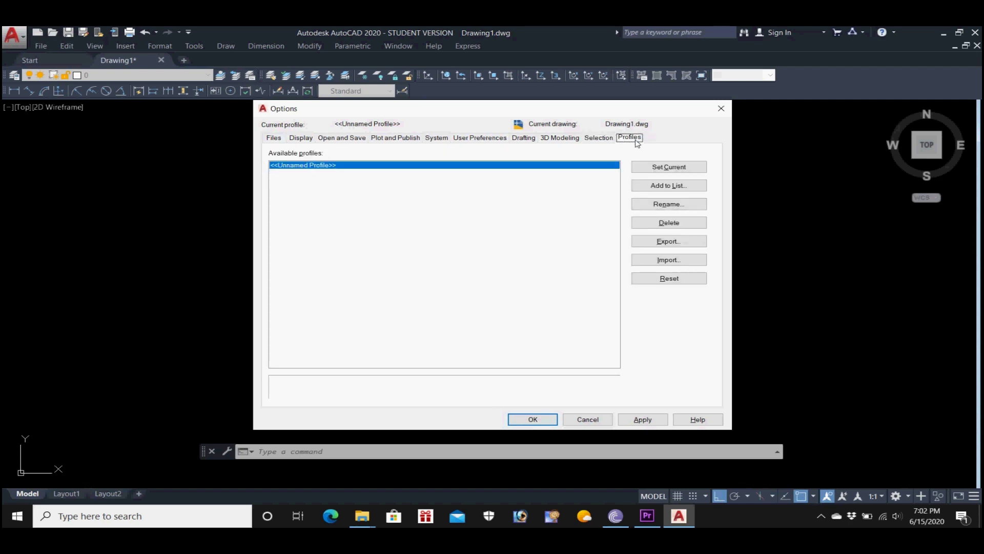
click(533, 418)
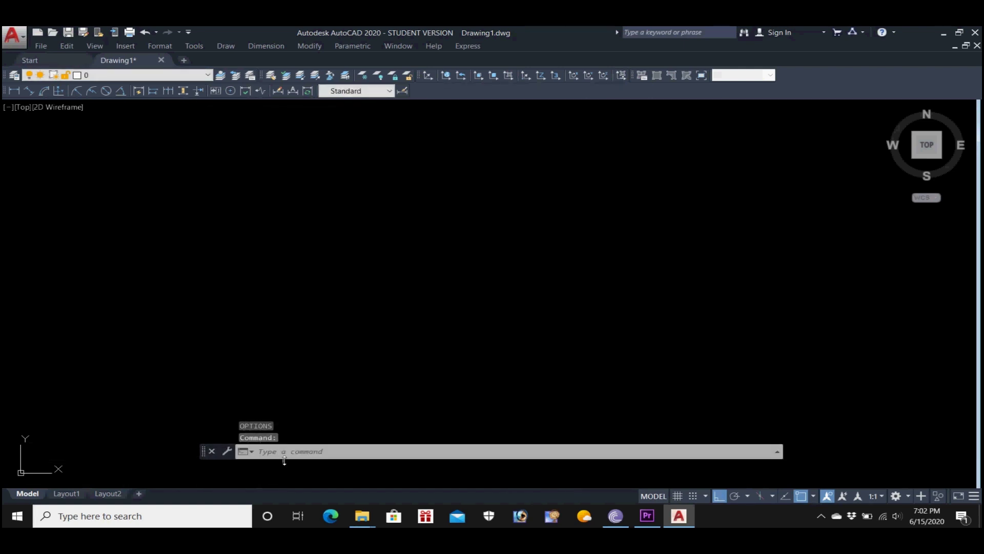
click(321, 452)
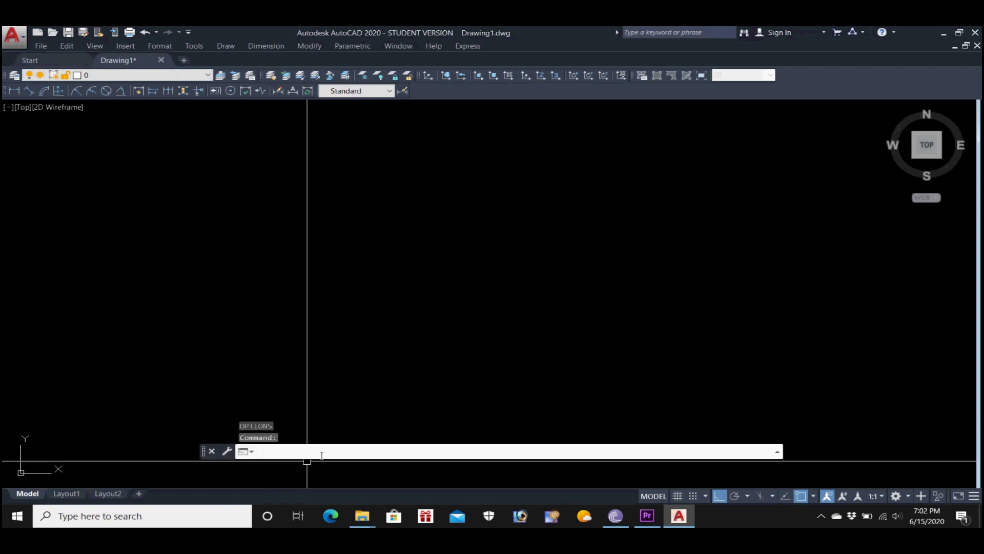
text(op)
key(Return)
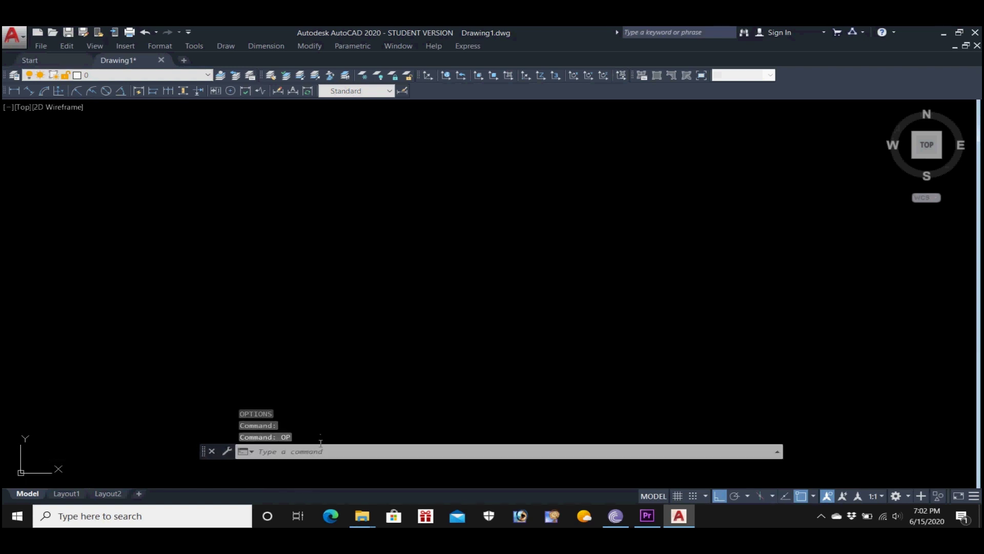
click(721, 108)
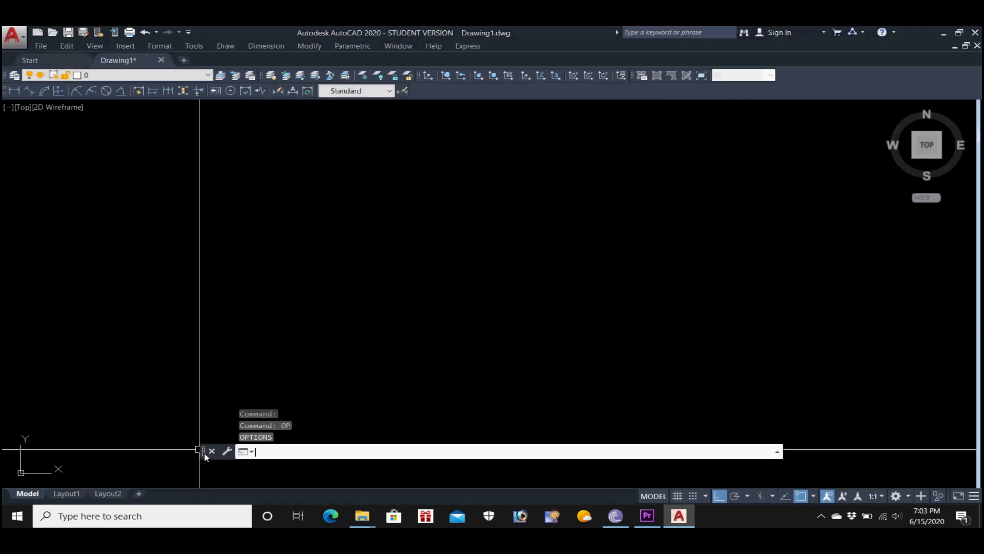
Dock the floating command line below the drawing area.
mouse_move(205, 451)
mouse_down()
mouse_move(17, 475)
mouse_move(30, 486)
mouse_up()
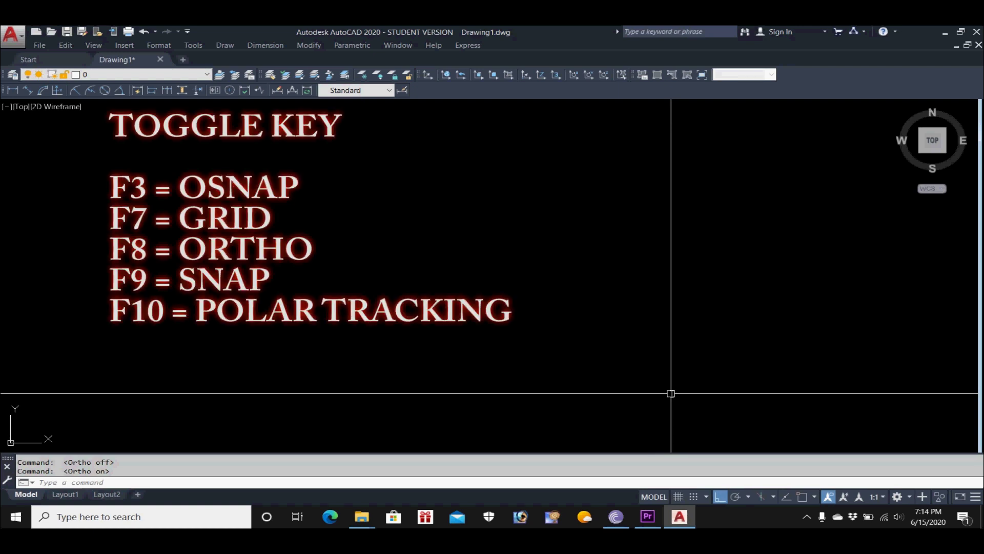
Toggle Ortho mode and object snap, leaving Ortho off and object snap on.
click(720, 498)
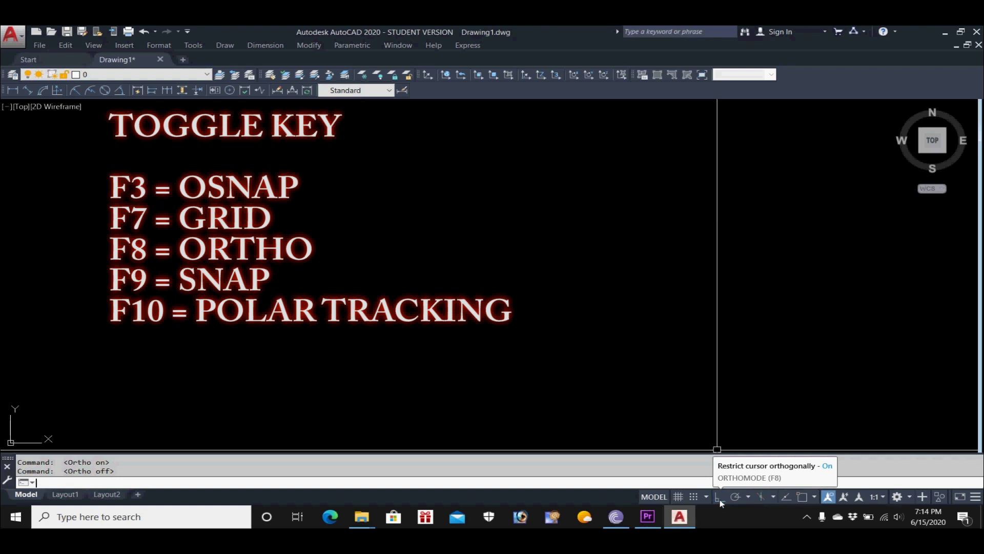
click(719, 498)
click(719, 498)
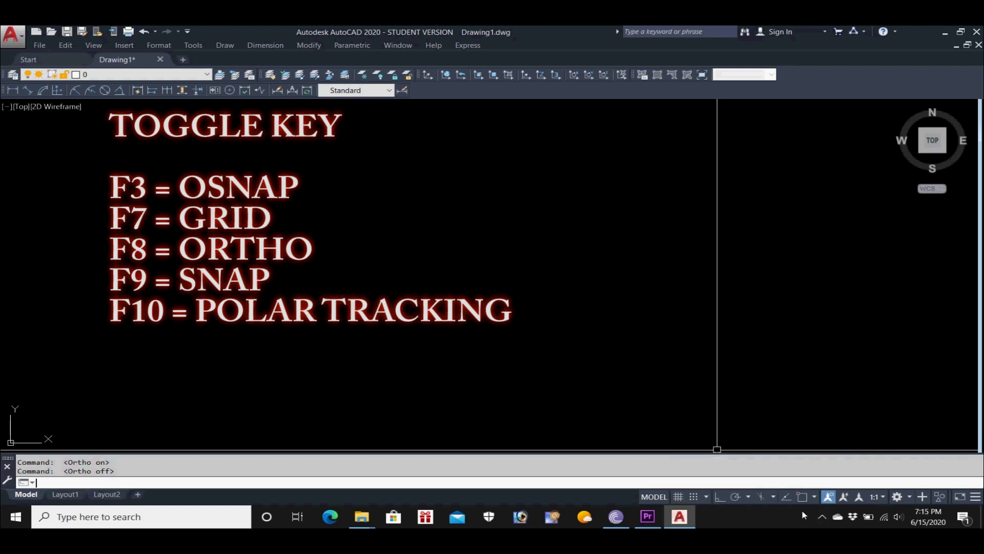
key(F3)
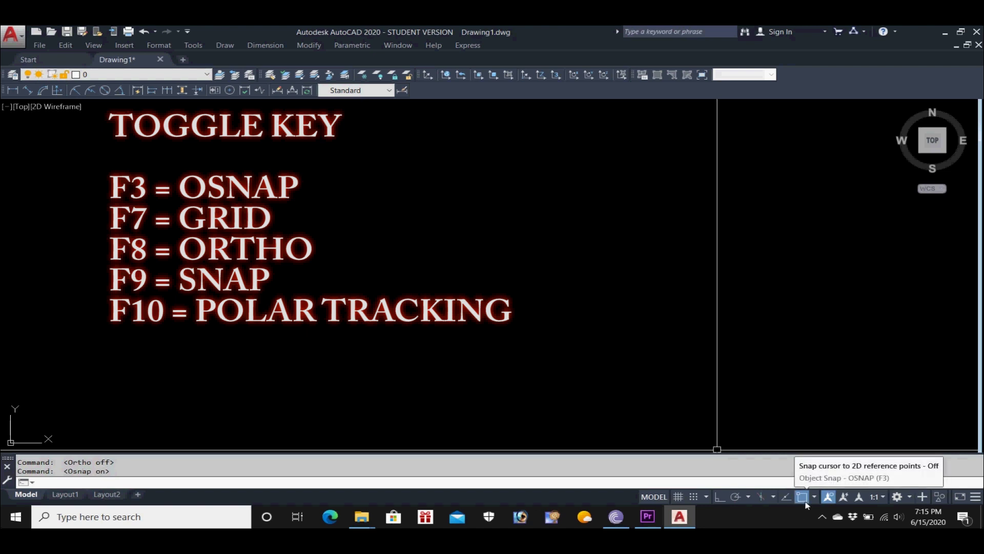
key(F3)
key(F3)
key(F3)
key(F3)
Clear the object snap modes, try Endpoint and Midpoint, and finally enable all object snap modes in the drafting settings.
click(814, 497)
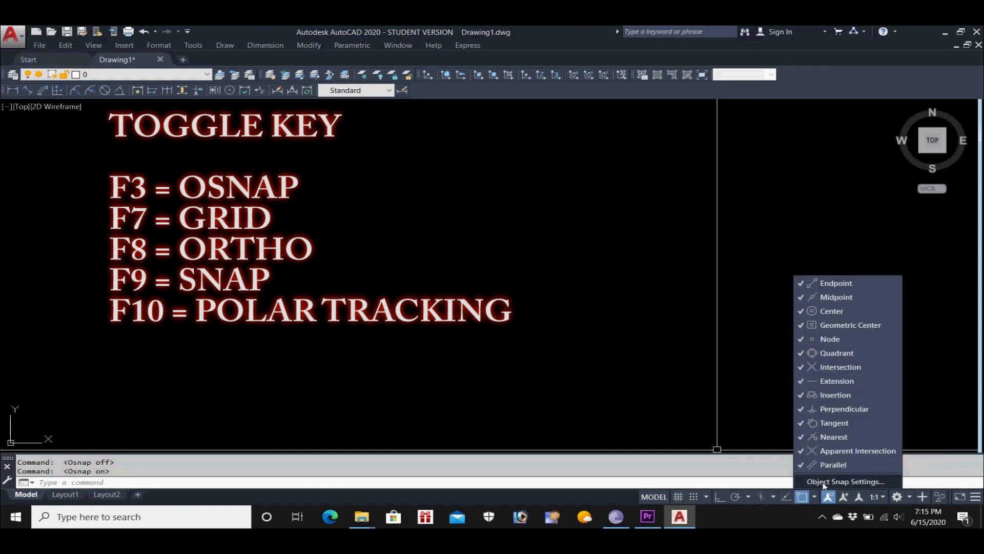
click(823, 481)
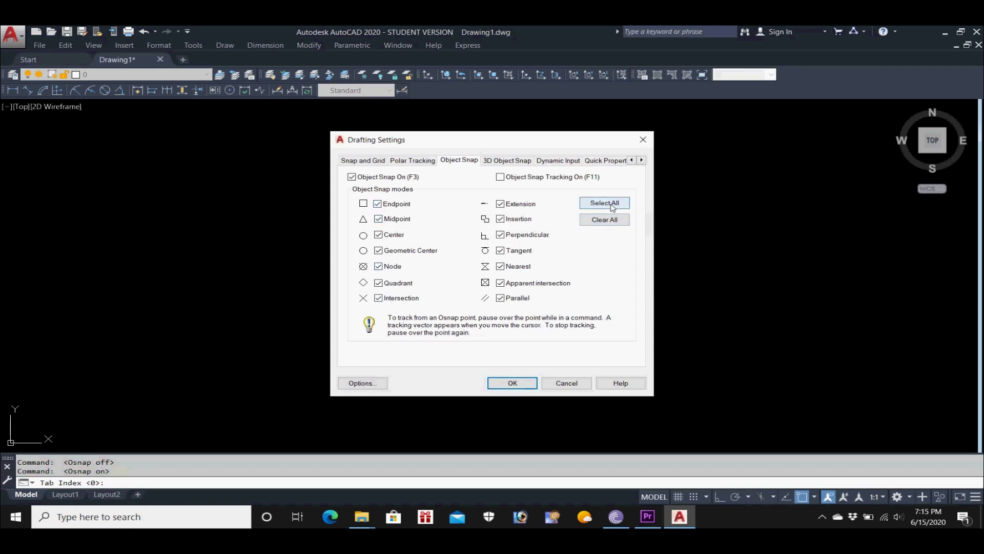
click(603, 219)
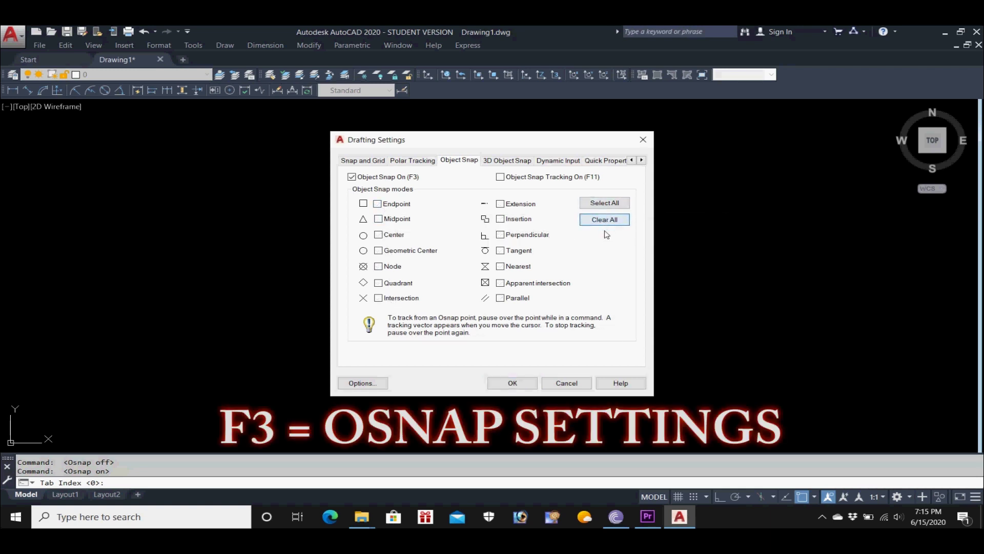
click(378, 204)
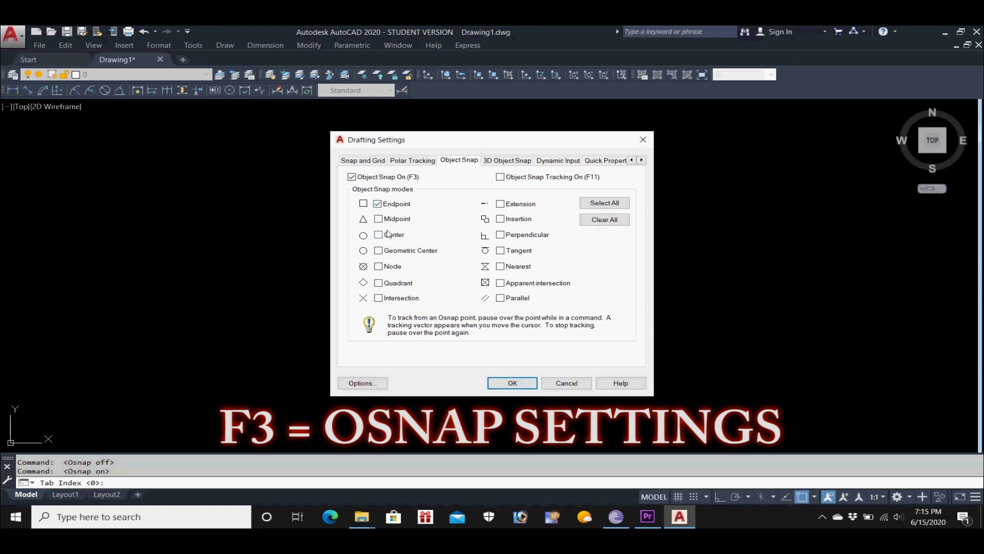
click(379, 219)
click(601, 202)
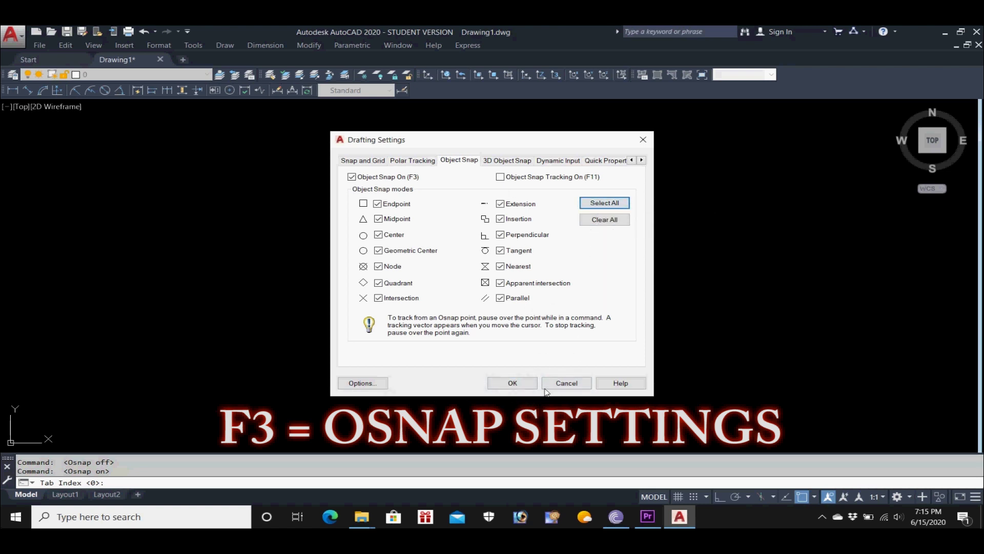
click(513, 383)
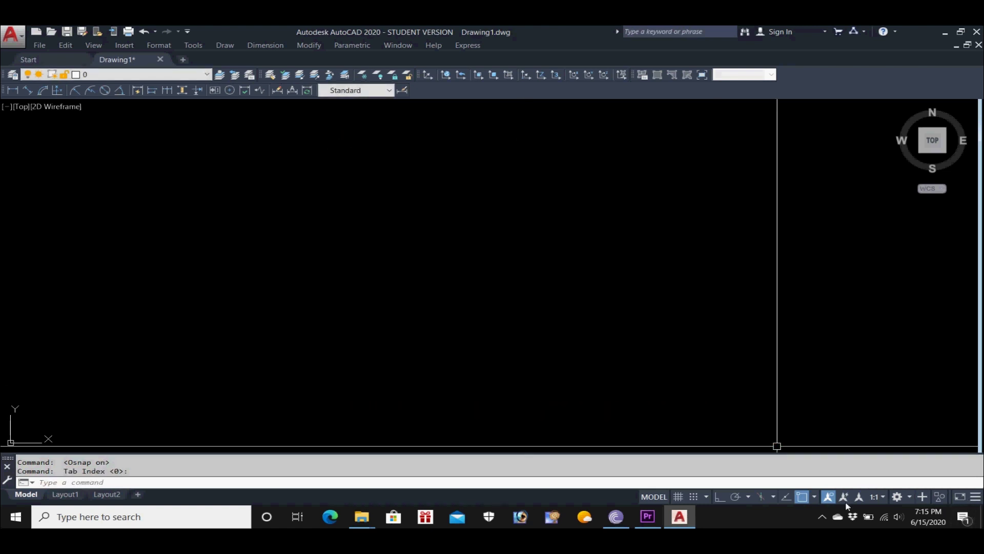
Try hiding and restoring the Polar Tracking and Ortho Mode controls in the status bar customization.
click(976, 497)
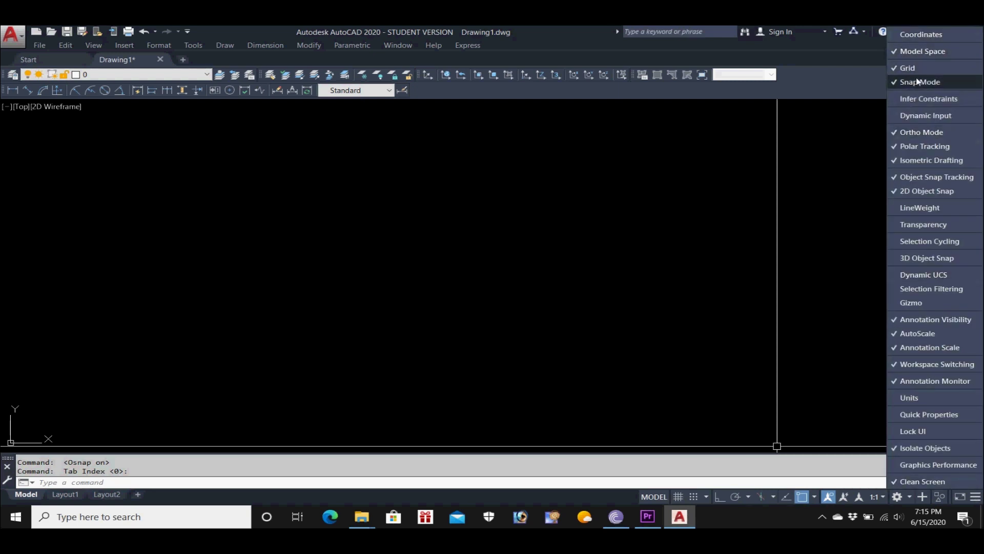
click(917, 147)
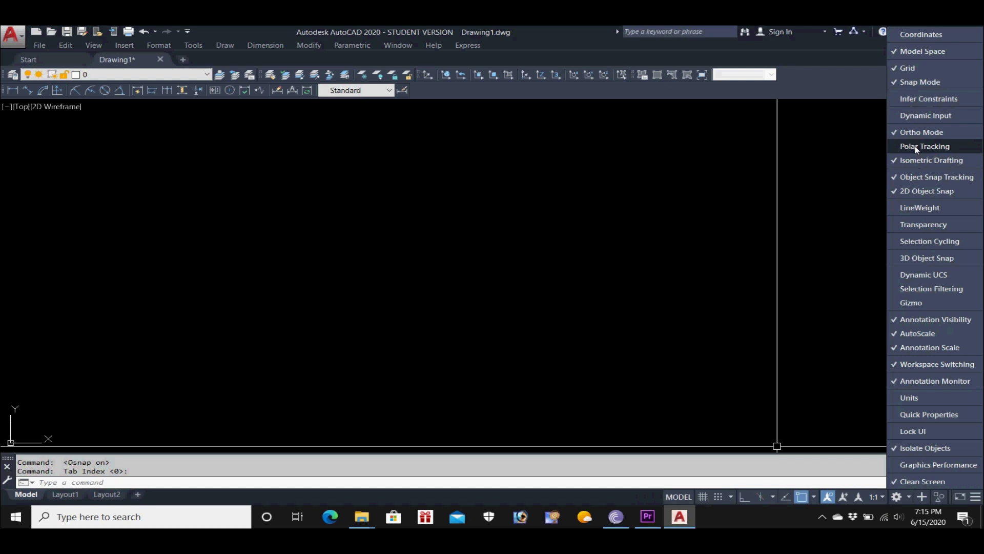
click(917, 148)
click(917, 147)
click(917, 147)
click(917, 134)
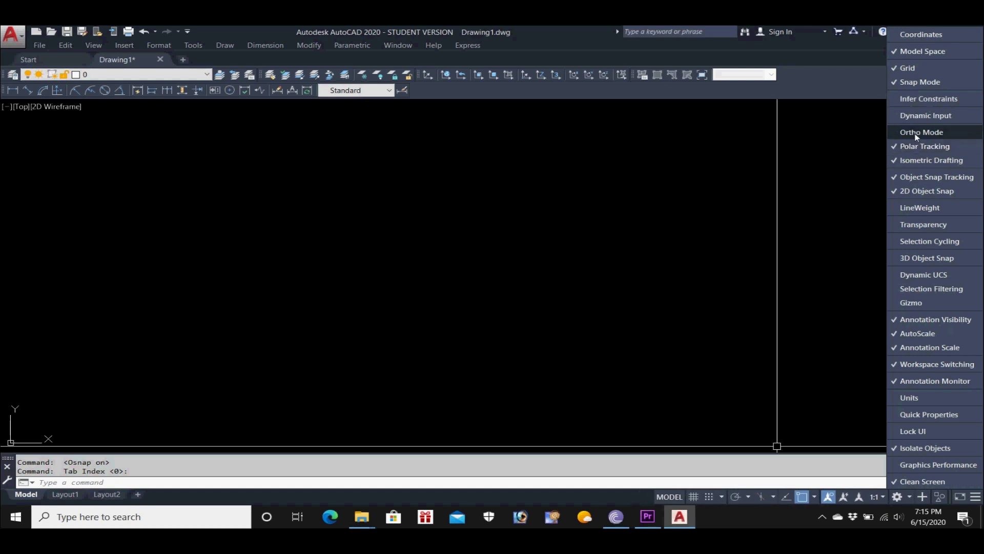
click(917, 134)
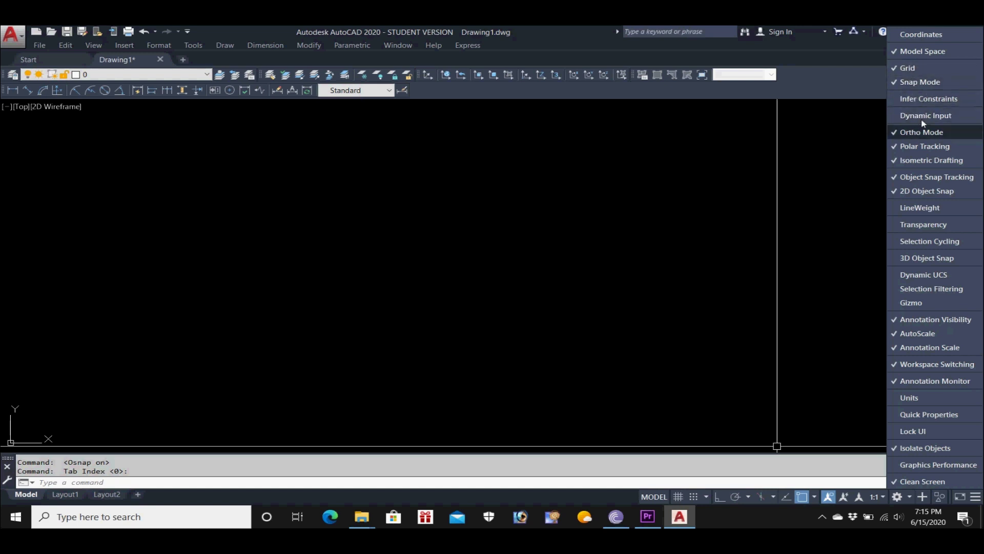
click(976, 498)
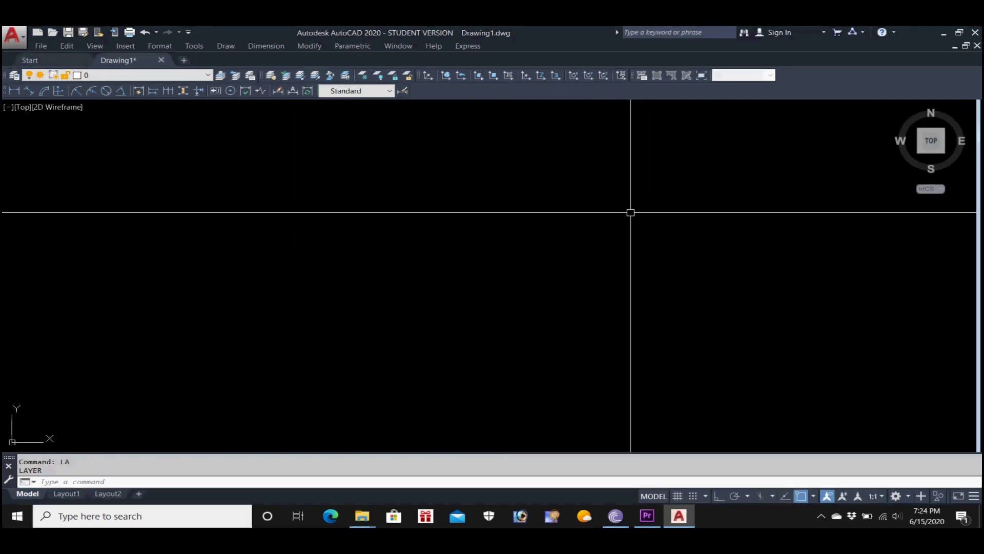
Create a new layer named Wall in the layer properties.
text(la)
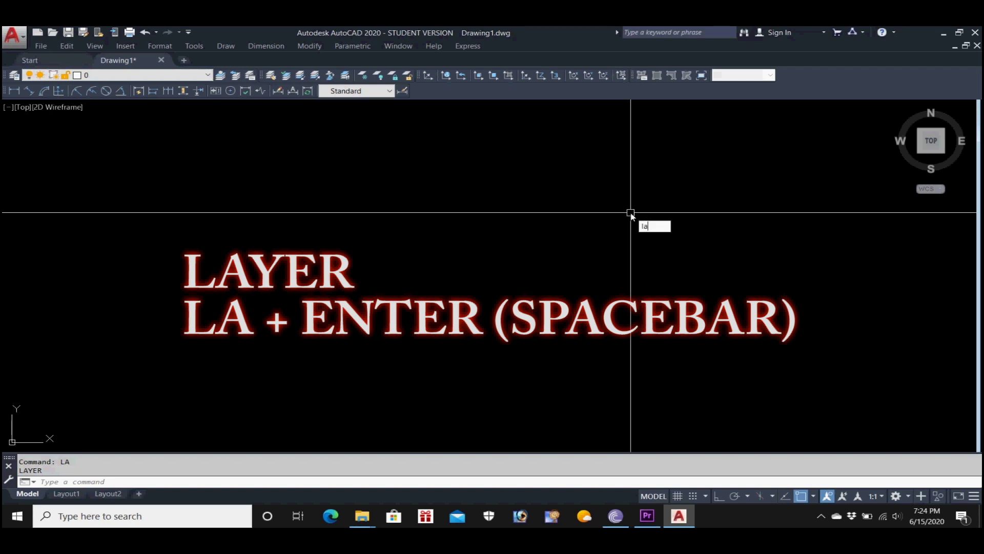
key(Return)
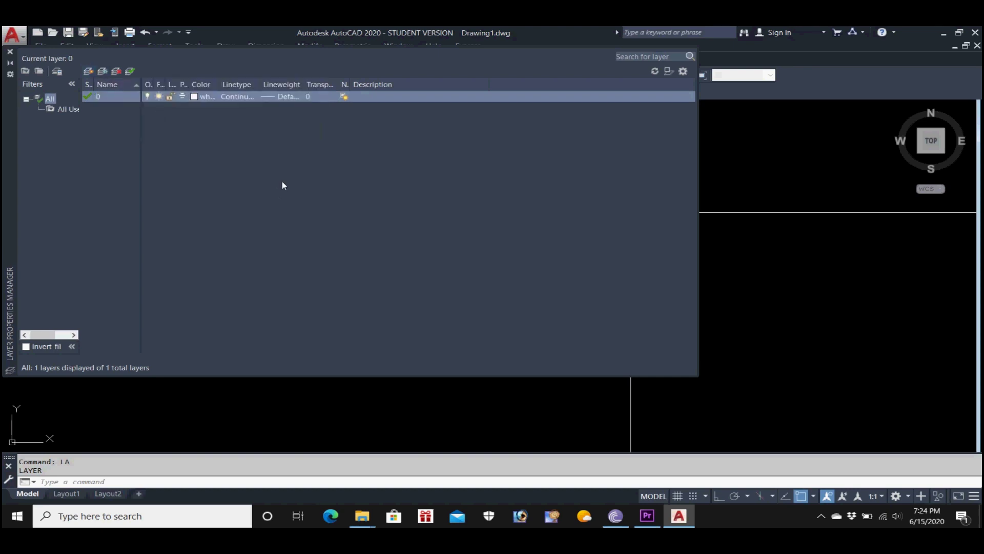
click(88, 71)
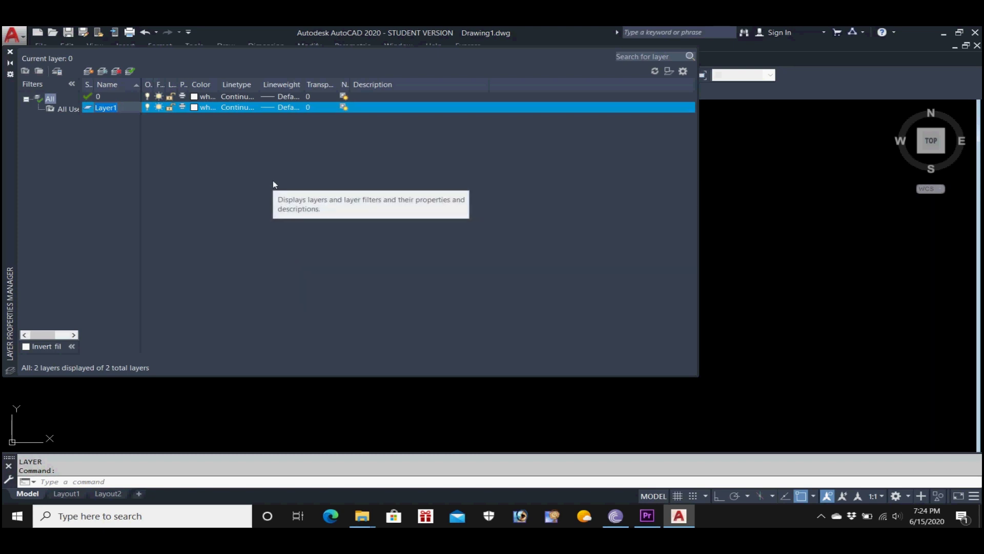
text(Wall)
Set the Wall layer's color to green.
click(195, 108)
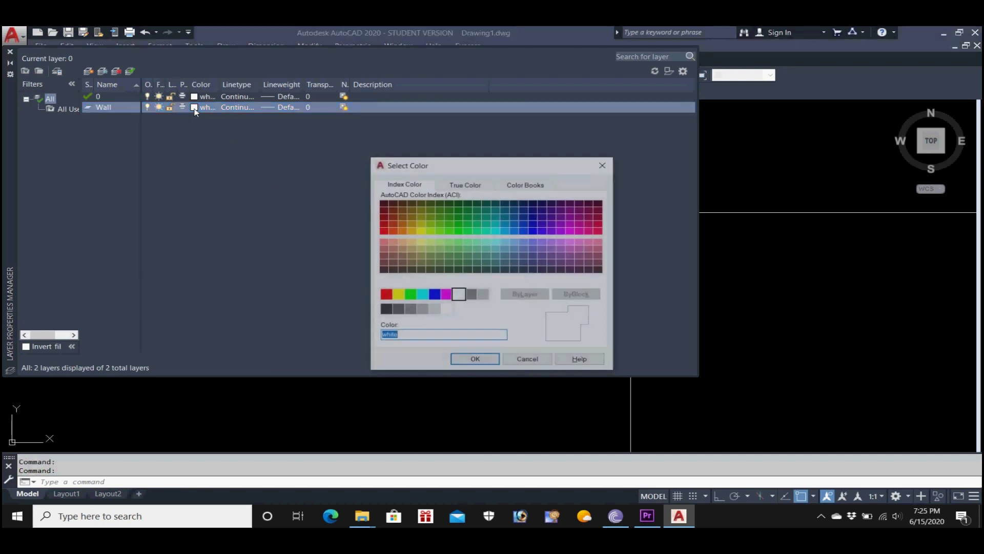
click(410, 294)
click(476, 359)
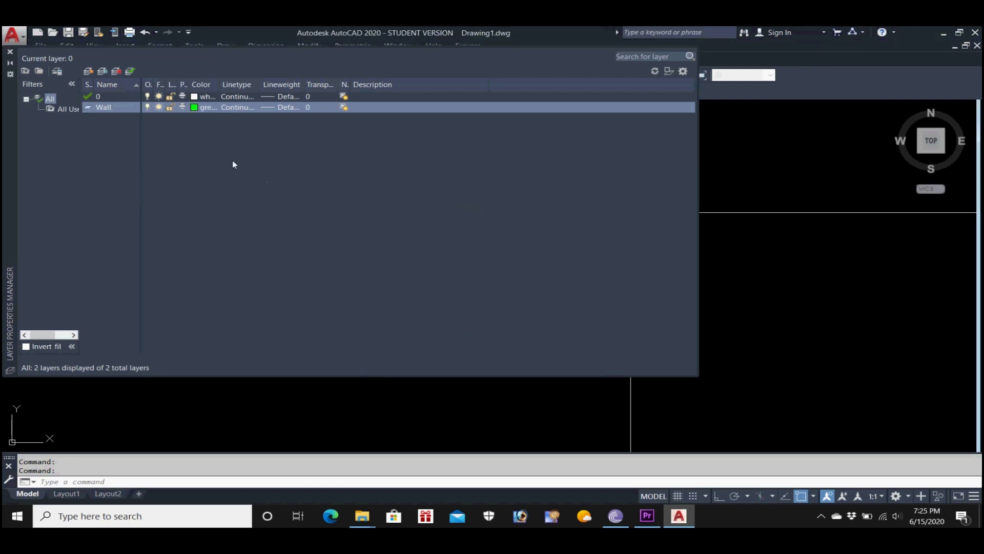
Create a new layer named Window and set its color to red.
click(89, 71)
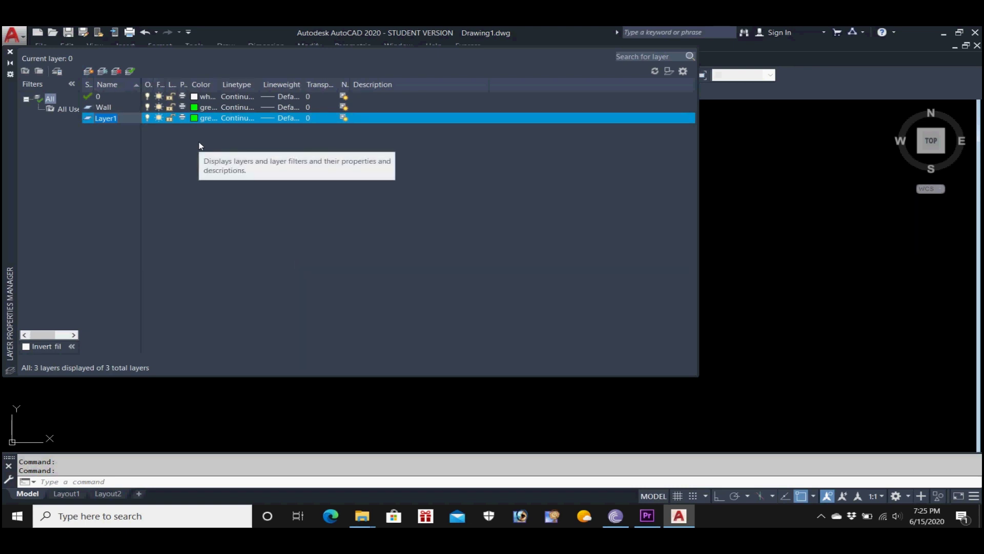
text(Window)
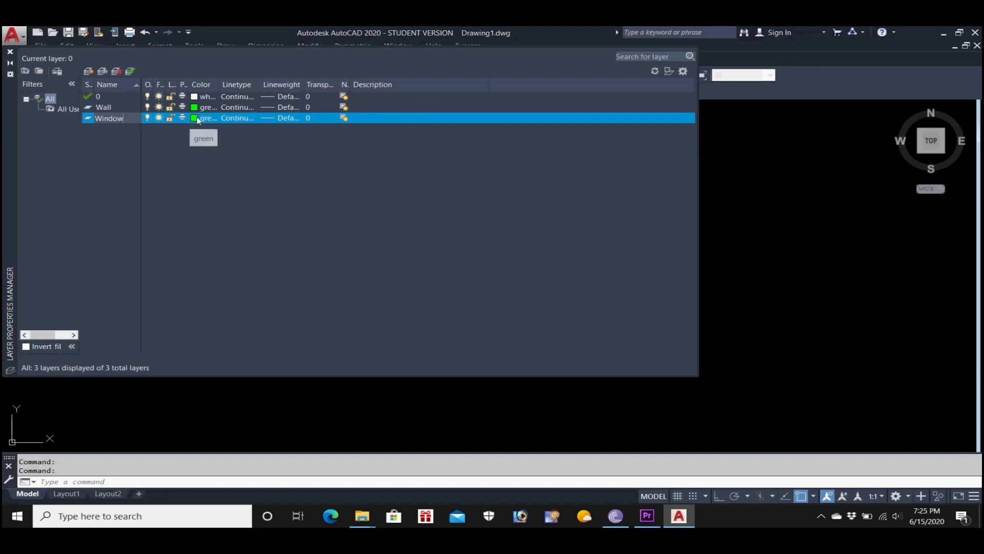
click(200, 118)
click(384, 295)
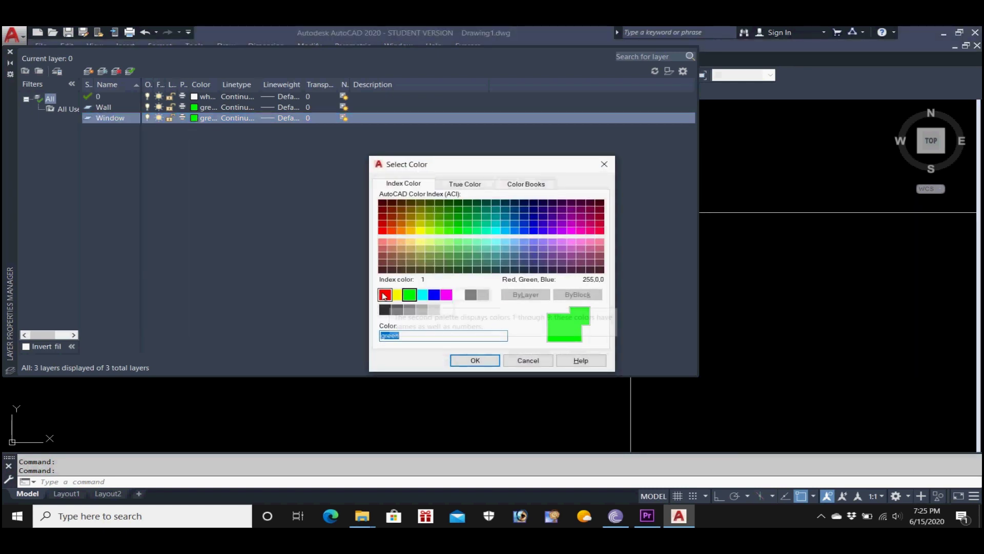
click(463, 364)
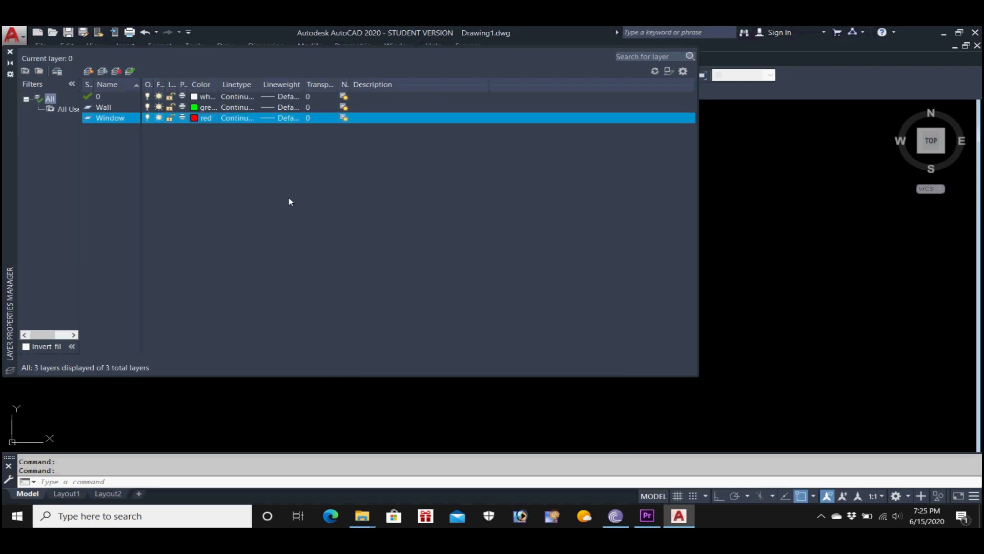
Create a new layer named Door and set its color to blue.
click(89, 72)
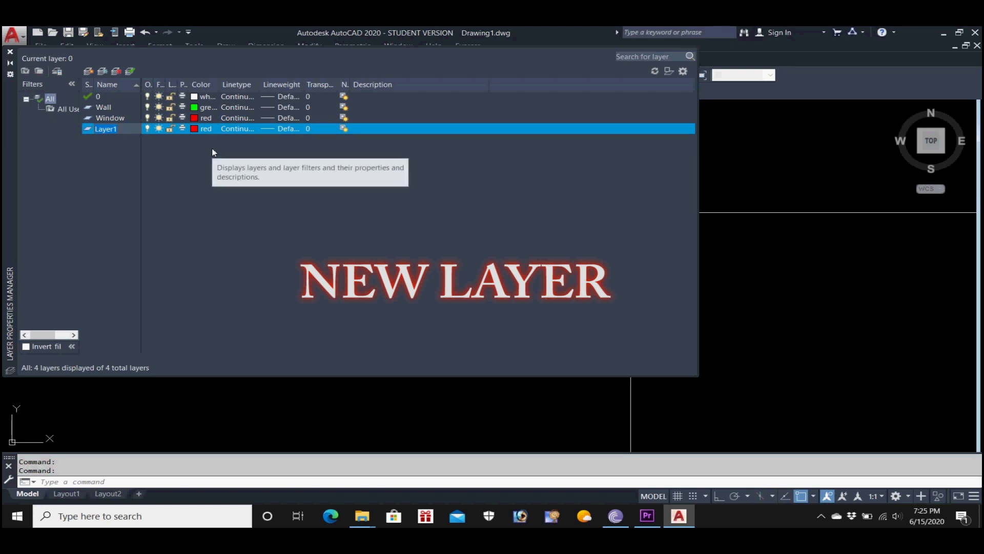
text(Door)
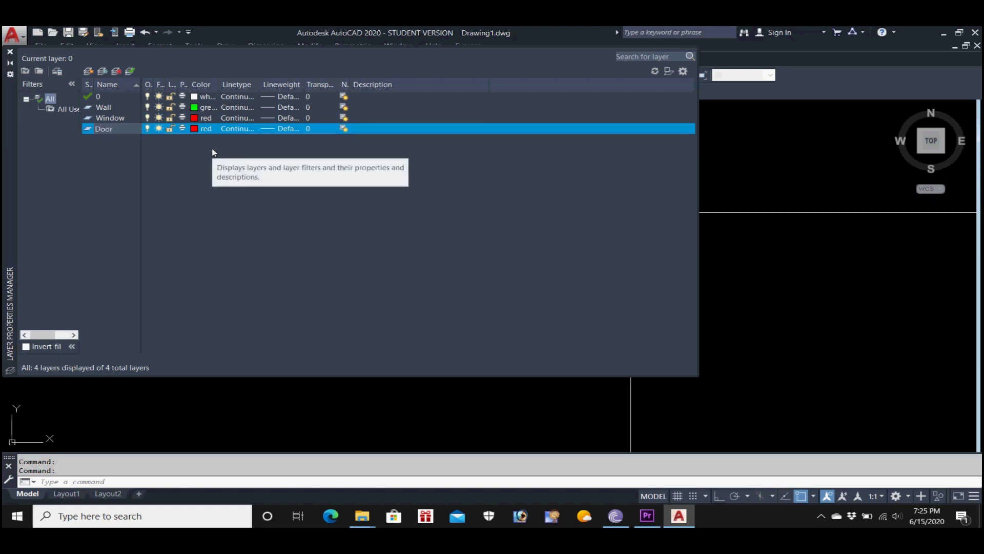
click(194, 128)
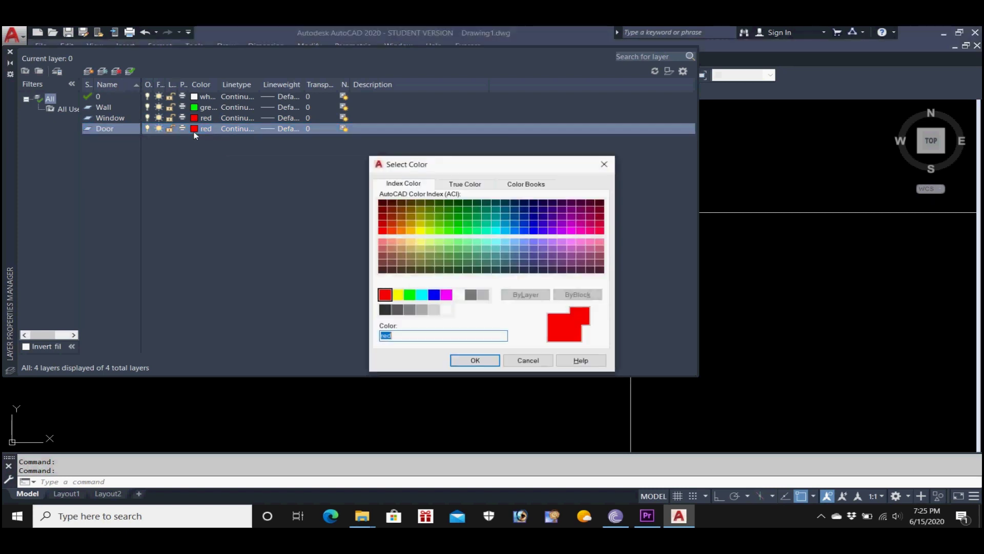
click(435, 294)
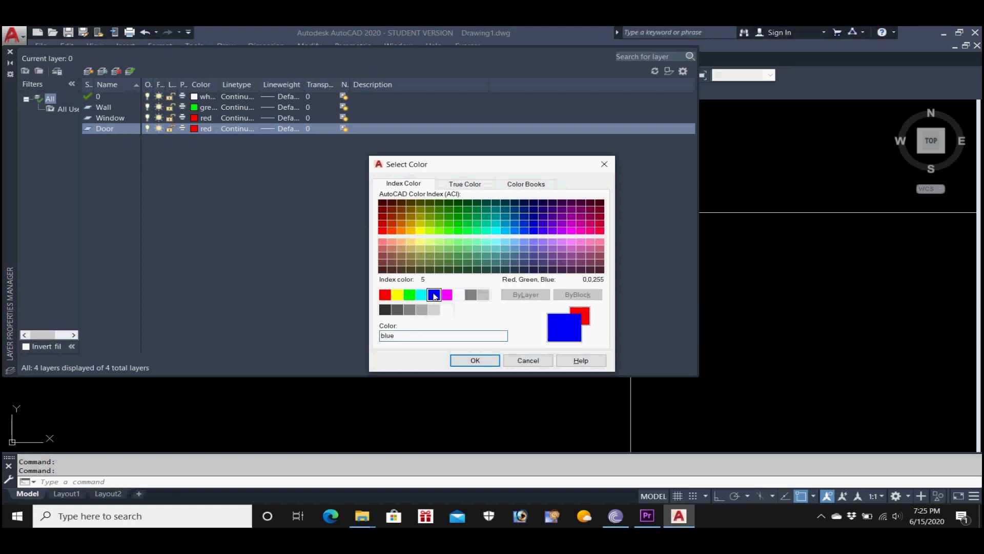
click(475, 360)
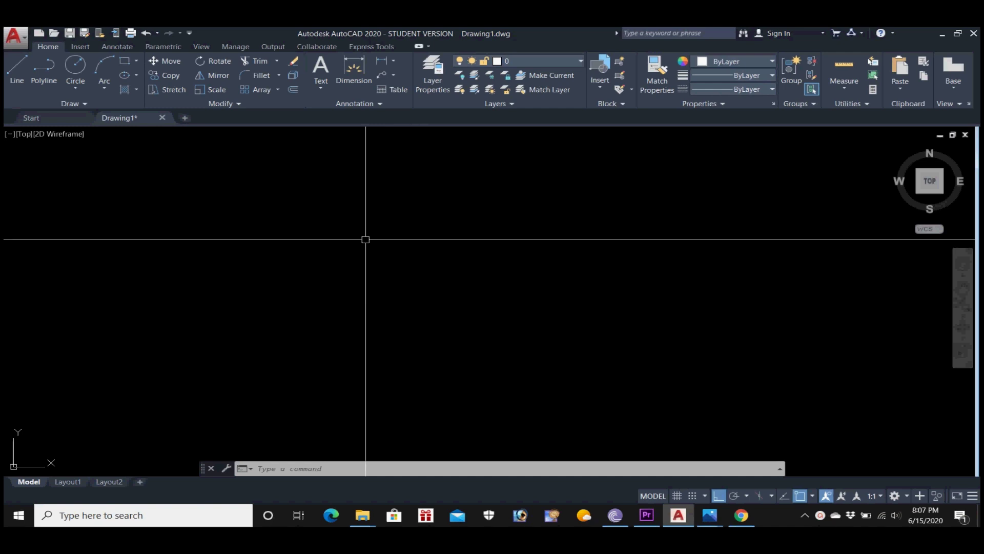
Switch to the Photos window showing the Cartesian coordinate system image to examine its axes and points.
mouse_move(710, 515)
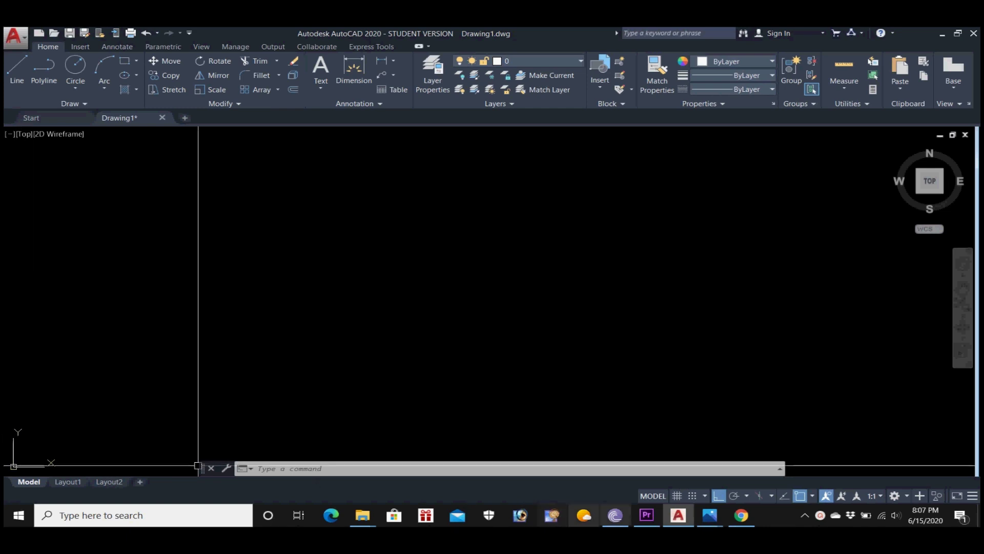
click(710, 515)
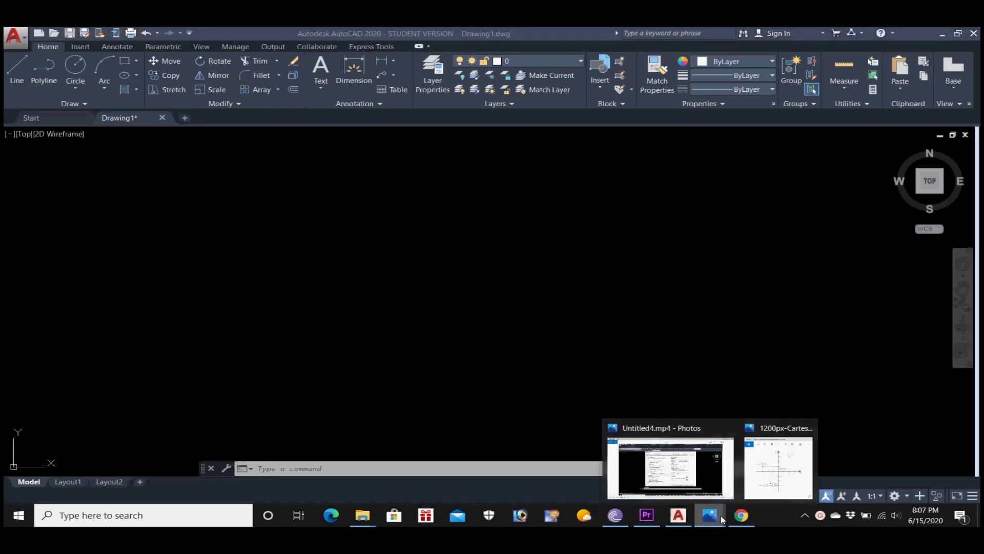
click(774, 476)
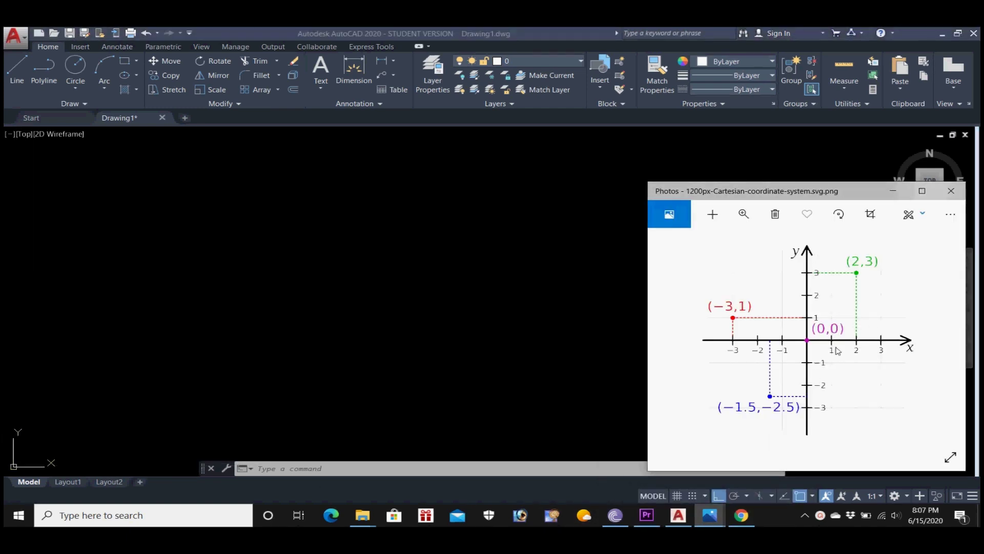